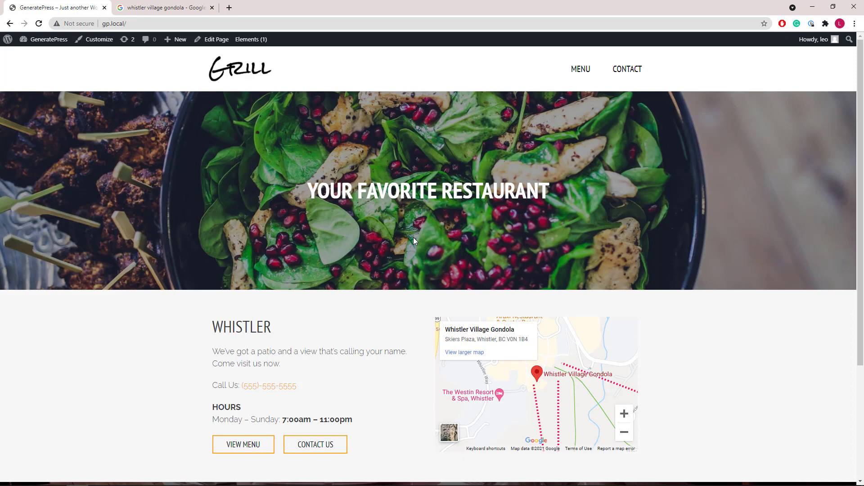
# - Browse the live Grill home page, then the restaurant's menu page and Breakfast menu page
pyautogui.scroll(-3, 413, 238)
pyautogui.scroll(2, 416, 240)
pyautogui.scroll(1, 416, 240)
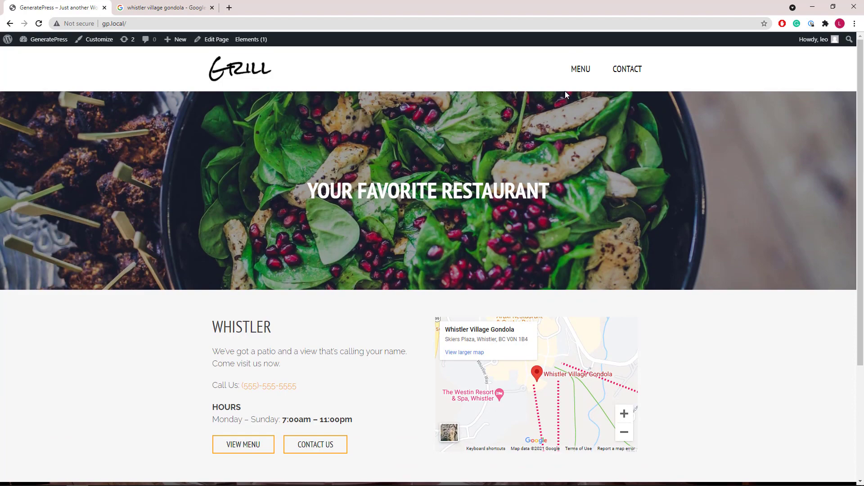
pyautogui.click(580, 71)
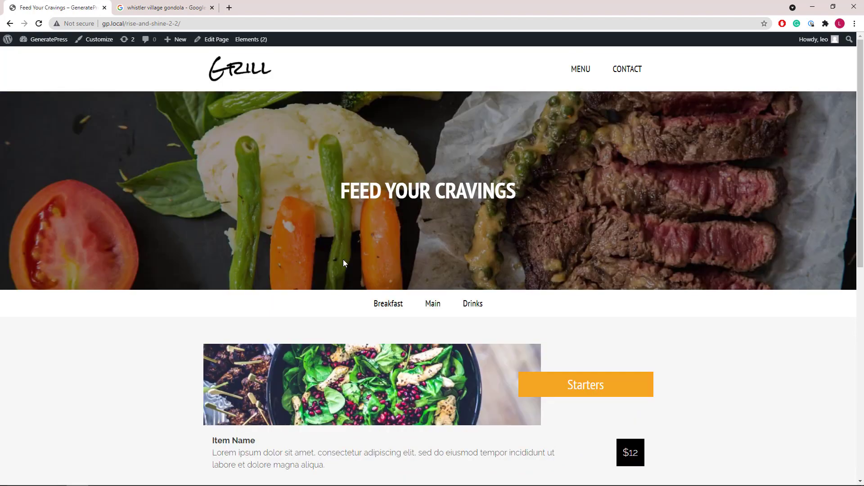
pyautogui.scroll(-9, 344, 263)
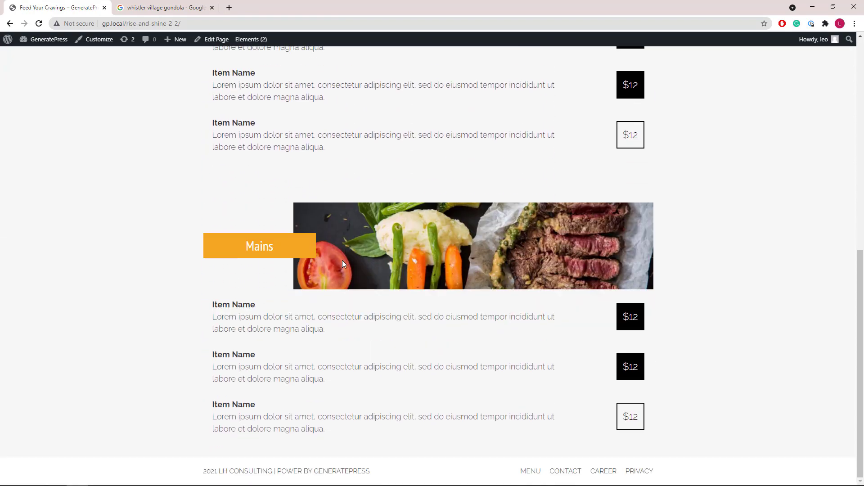
pyautogui.scroll(9, 343, 264)
pyautogui.click(379, 206)
# - Look over the Drinks and Contact pages, then return to the home page
pyautogui.scroll(-4, 396, 256)
pyautogui.scroll(4, 396, 257)
pyautogui.click(471, 305)
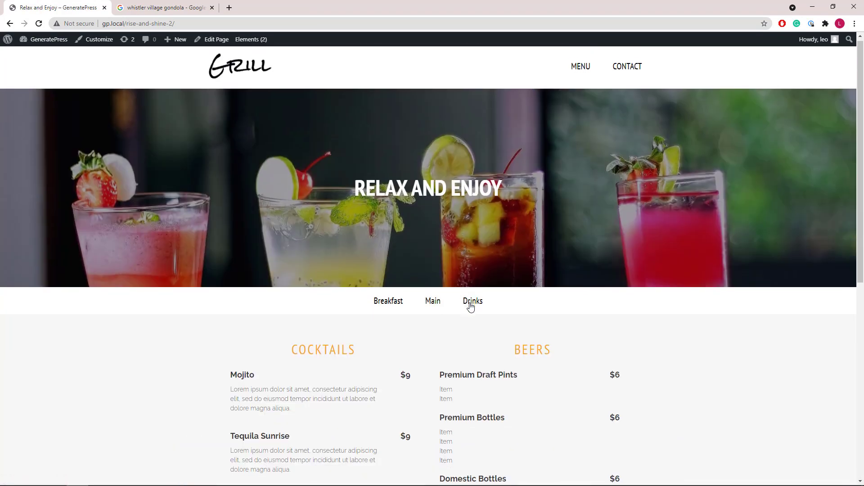
pyautogui.scroll(-5, 471, 306)
pyautogui.scroll(5, 471, 306)
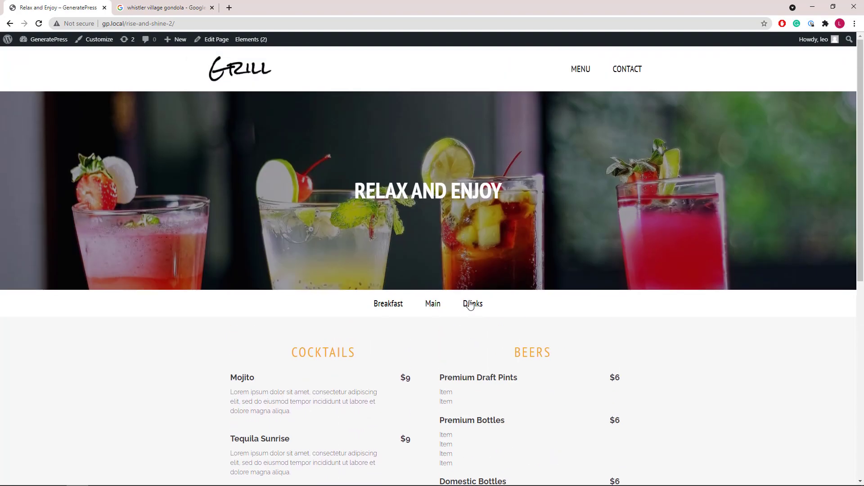
pyautogui.click(623, 73)
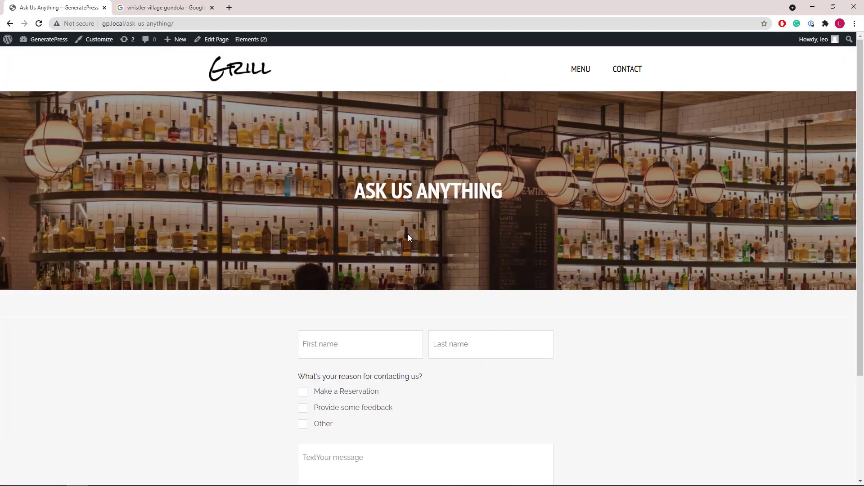
pyautogui.scroll(-1, 408, 235)
pyautogui.scroll(-3, 408, 240)
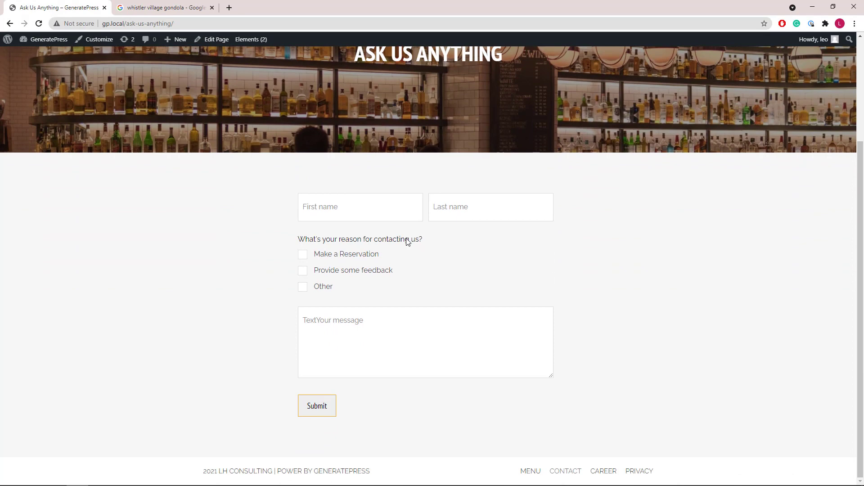
pyautogui.scroll(3, 371, 212)
pyautogui.click(234, 81)
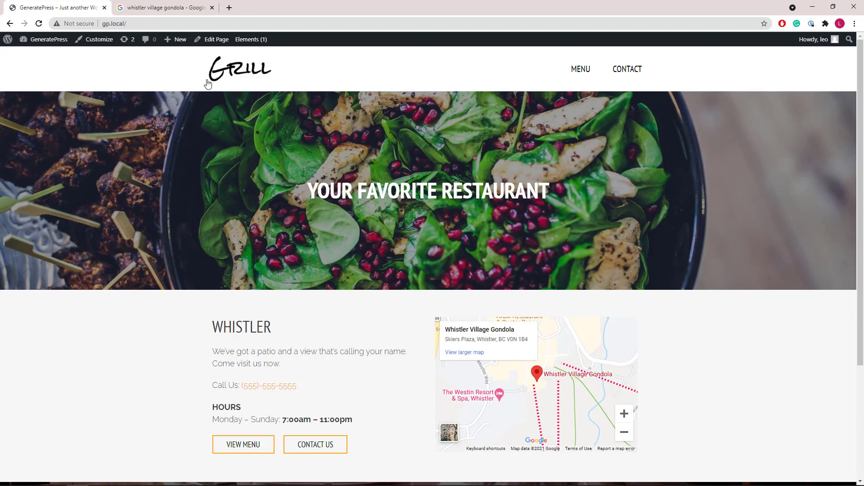
# - Open the home page in the block editor and select the Whistler info container in List View
pyautogui.middleClick(211, 39)
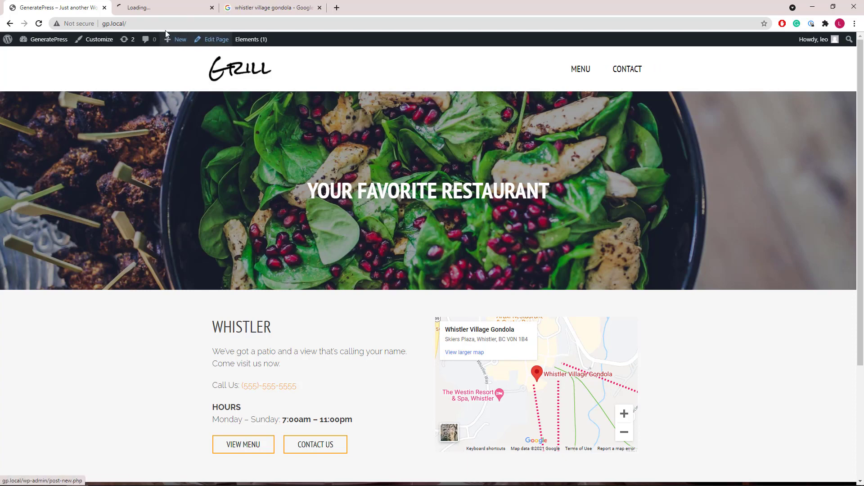
pyautogui.click(121, 13)
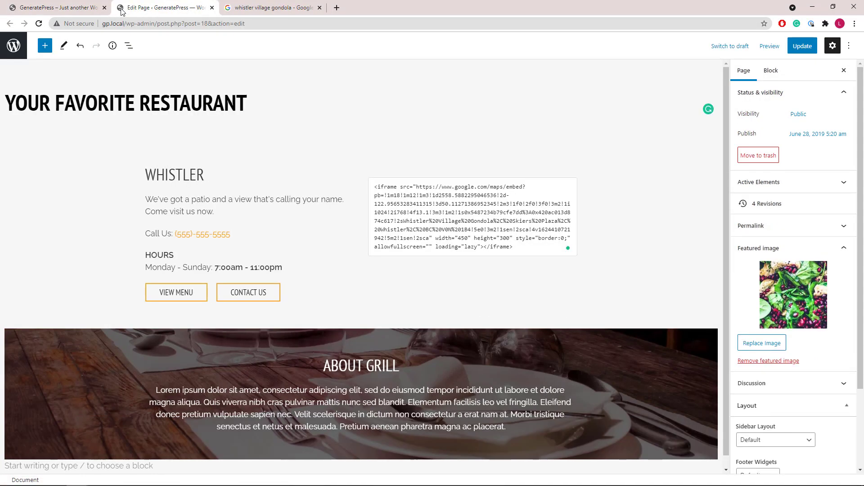
pyautogui.click(129, 47)
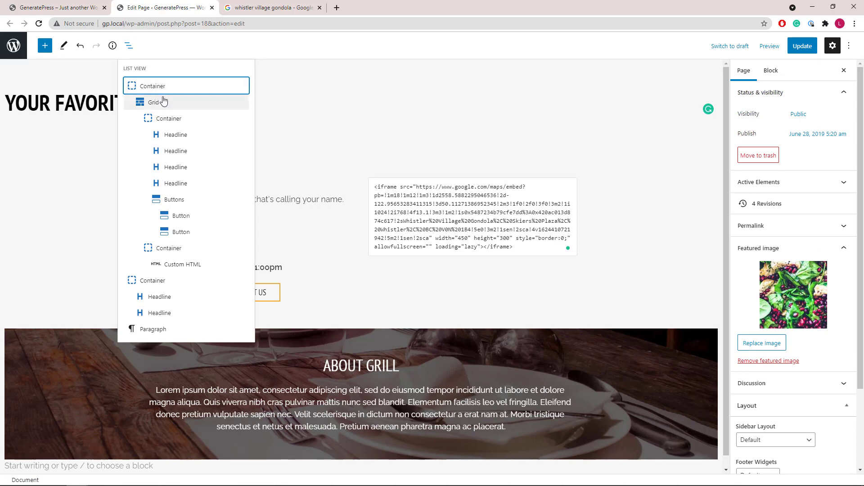
pyautogui.click(168, 118)
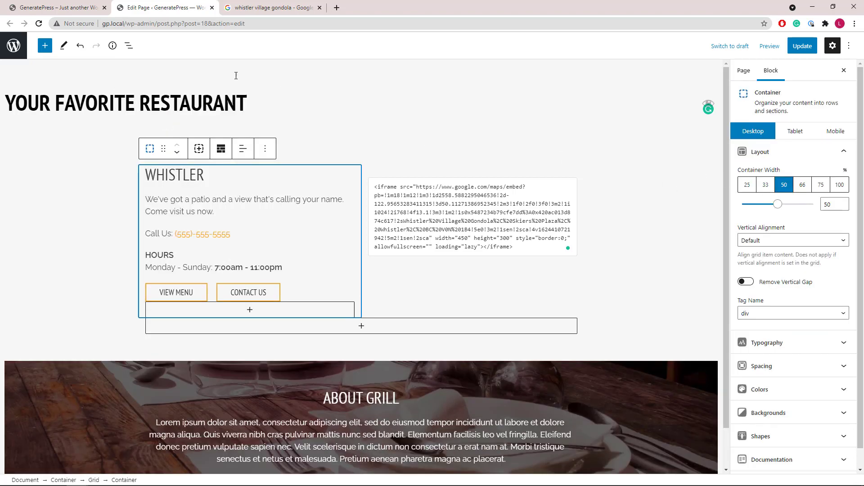
# - Reopen and close the block outline, then select the Call Us phone number link
pyautogui.click(129, 47)
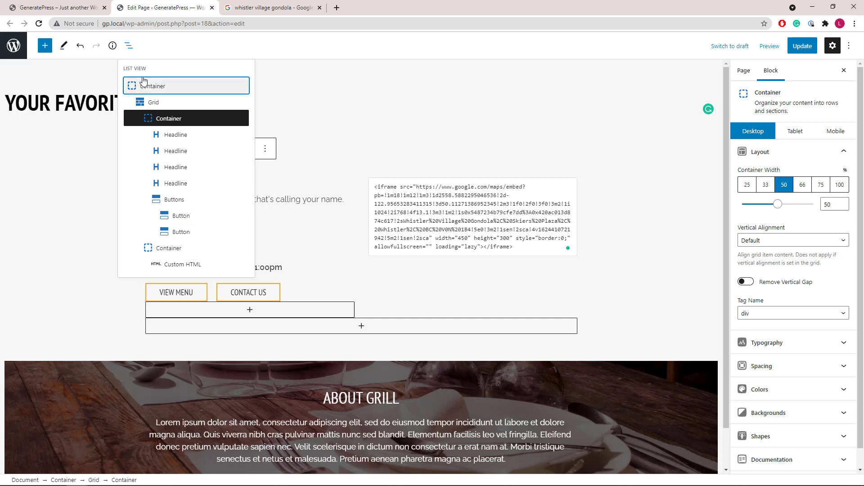
pyautogui.click(130, 51)
pyautogui.click(194, 232)
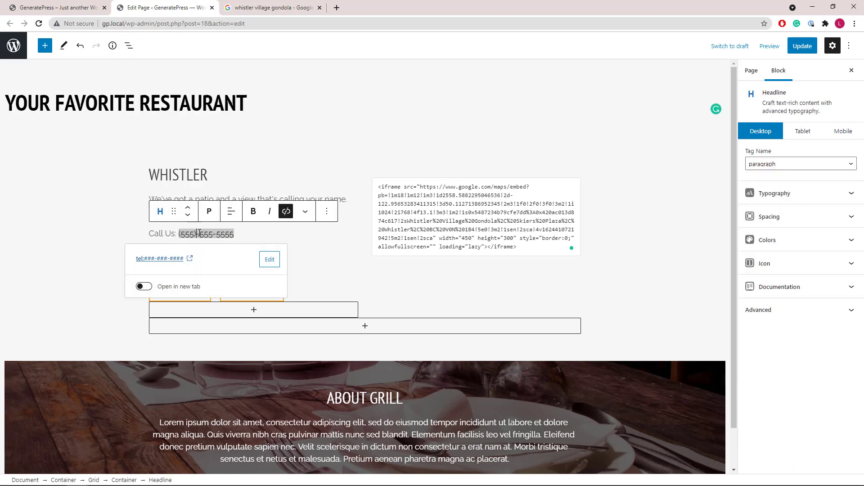
# - Edit and apply the Call Us tel link, then check the VIEW MENU and CONTACT US button links
pyautogui.click(268, 259)
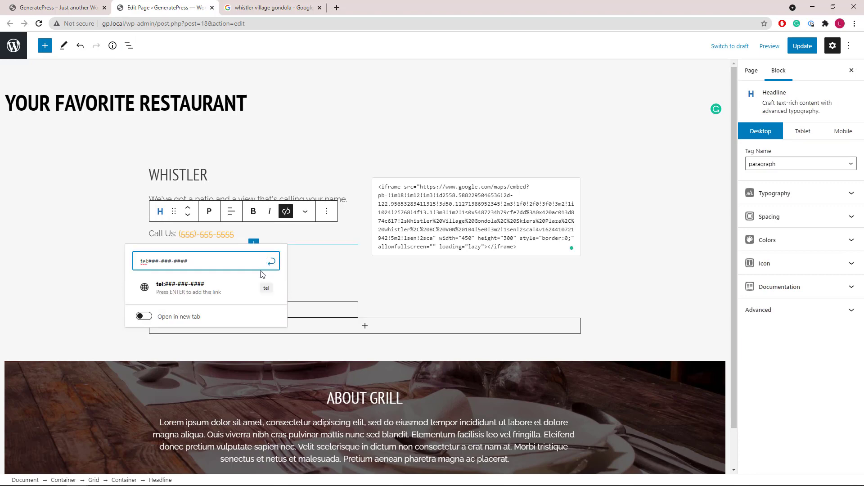
pyautogui.click(273, 263)
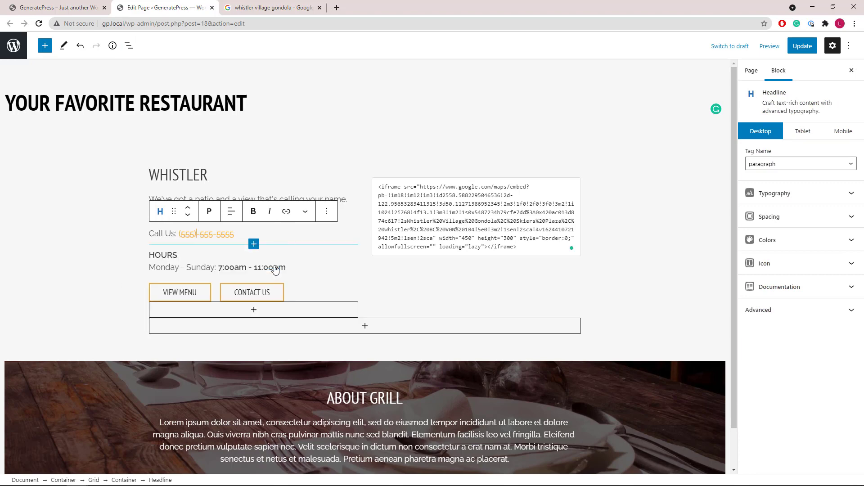
pyautogui.click(181, 296)
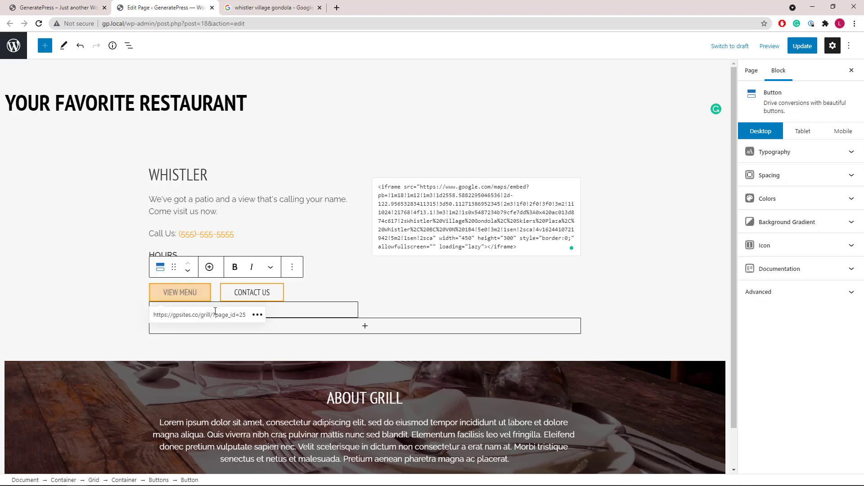
pyautogui.click(261, 294)
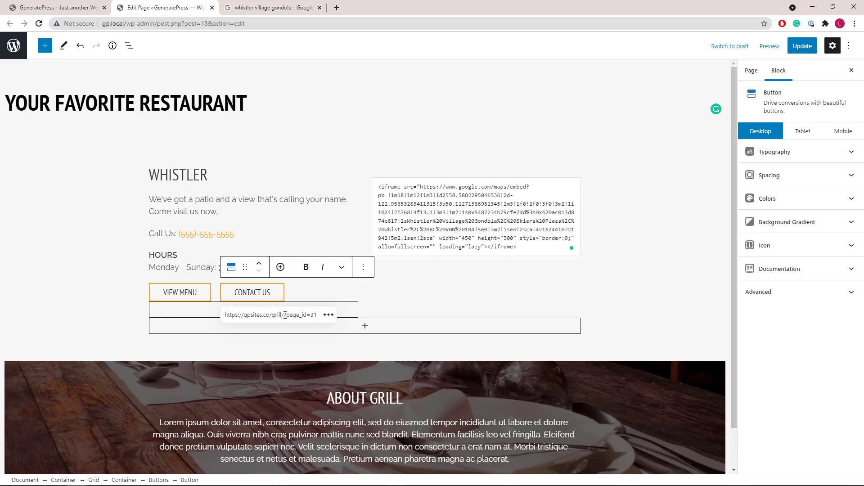
# - Review the block outline and compare it with the live home page before returning to the editor
pyautogui.click(129, 46)
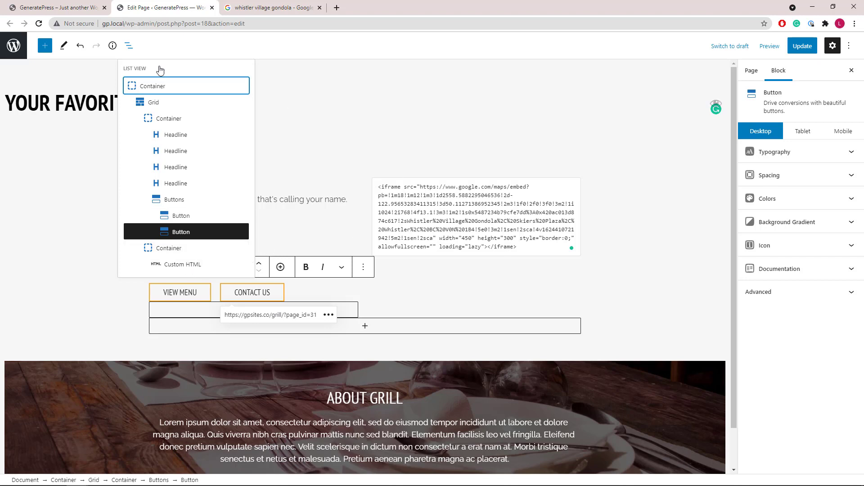
pyautogui.click(47, 12)
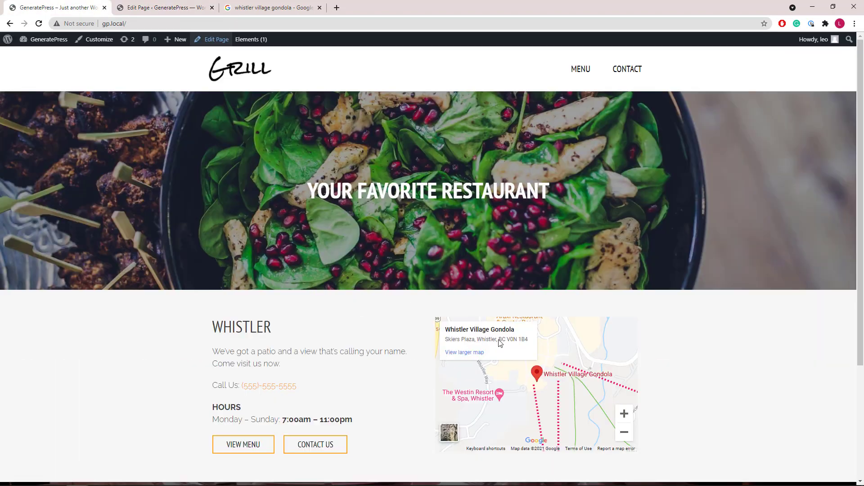
pyautogui.click(122, 14)
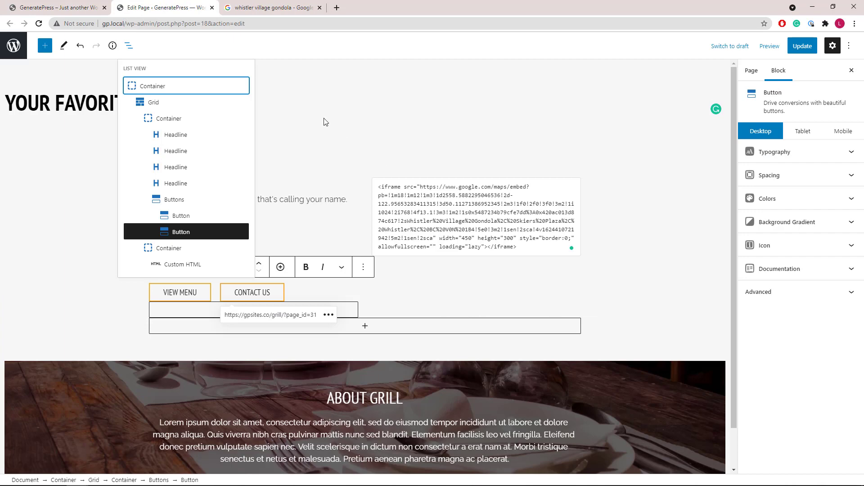
# - Copy the Google Maps embed HTML for Whistler Village Gondola at custom size 800 × 600
pyautogui.click(228, 11)
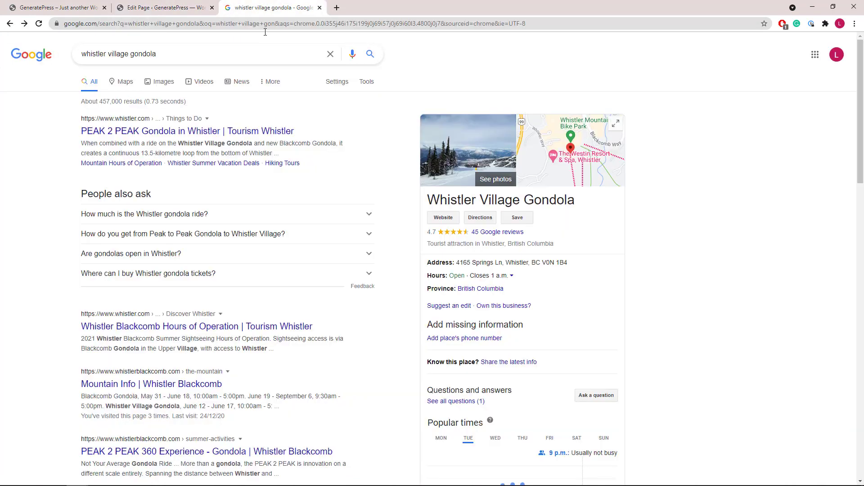
pyautogui.click(566, 163)
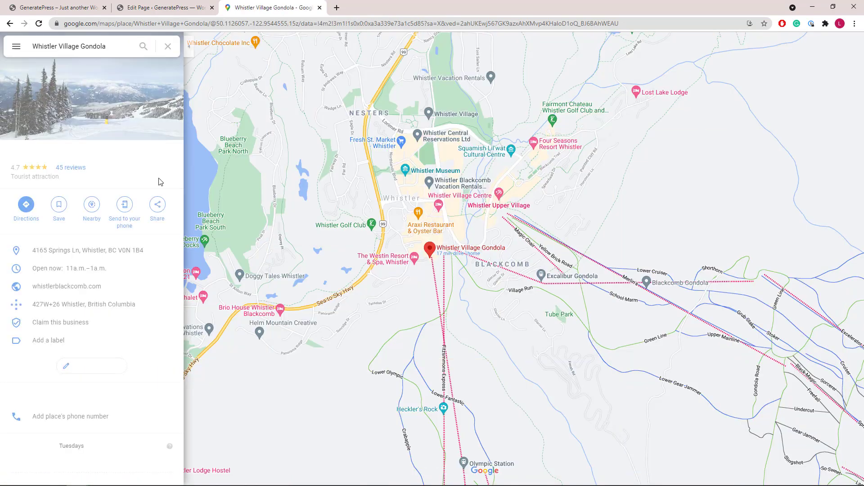
pyautogui.click(160, 206)
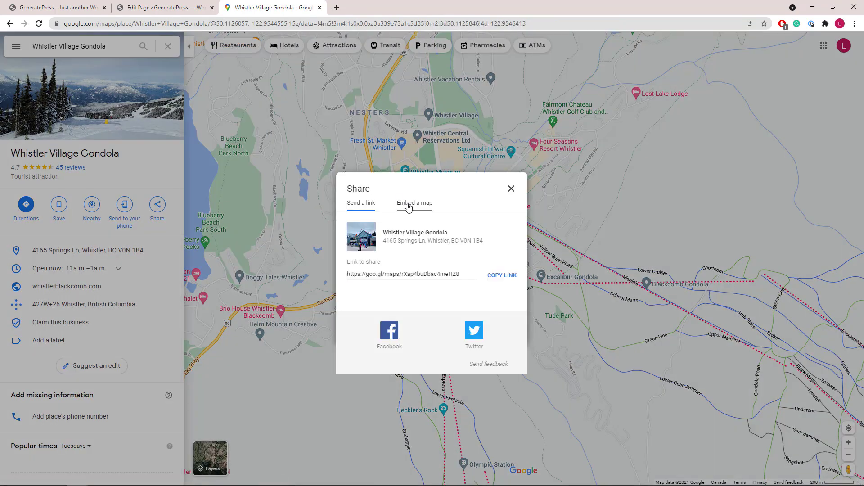
pyautogui.click(409, 205)
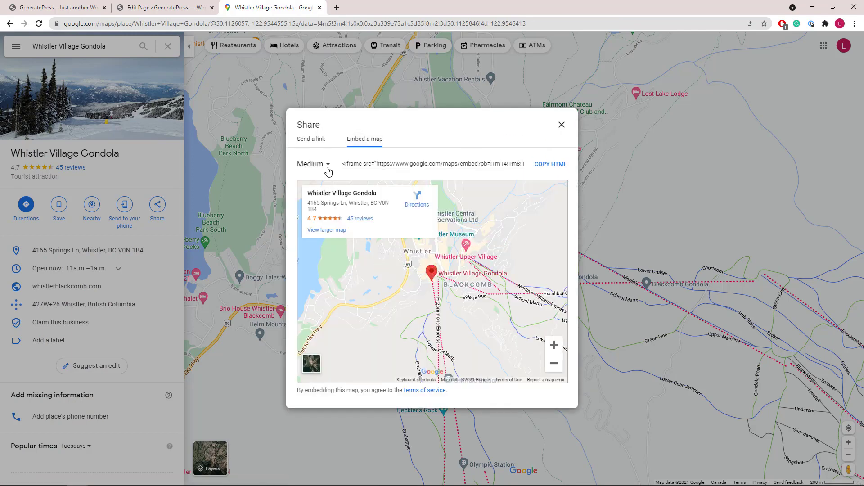
pyautogui.click(328, 170)
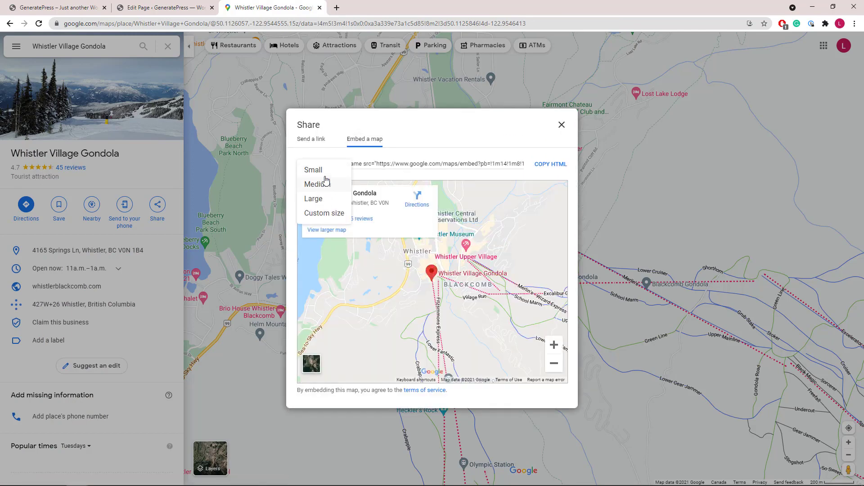
pyautogui.click(325, 215)
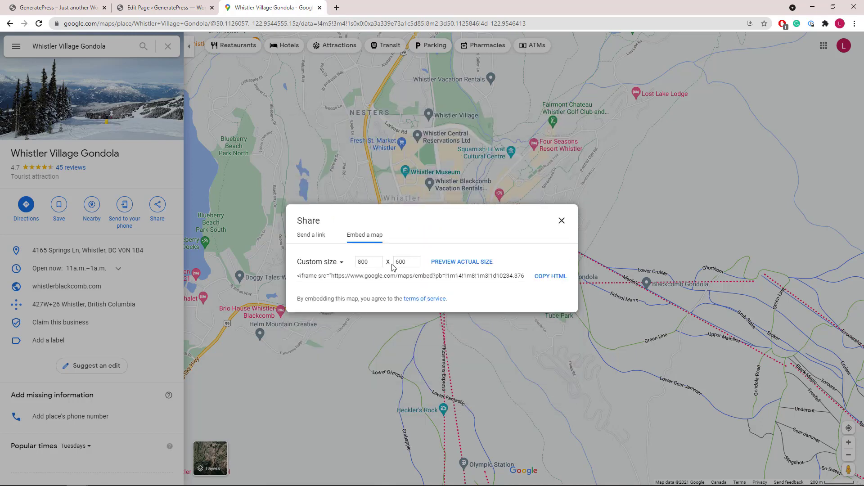
pyautogui.click(549, 278)
pyautogui.click(180, 9)
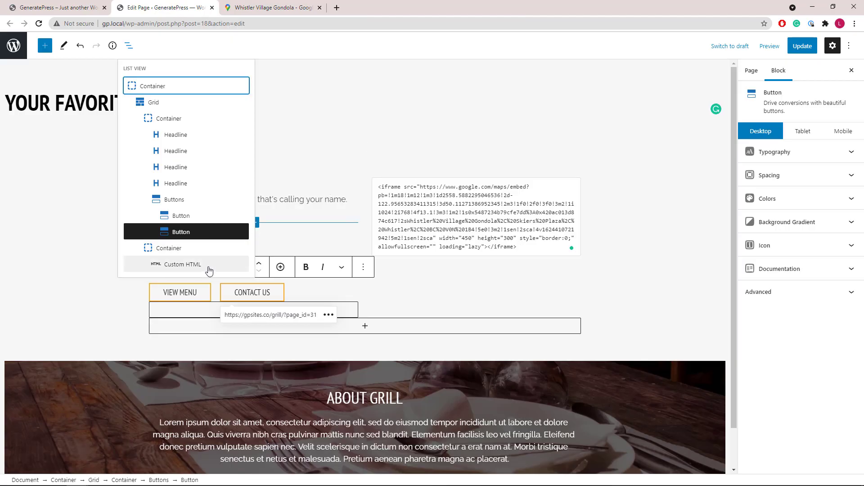
pyautogui.click(129, 47)
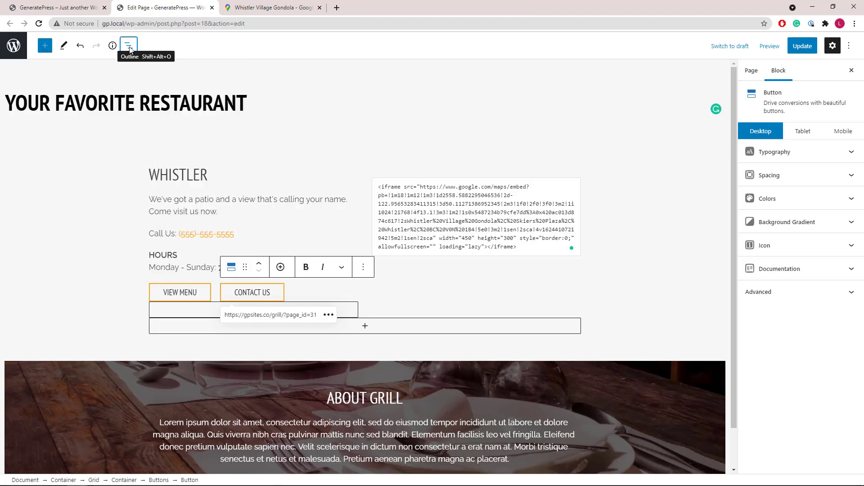
pyautogui.scroll(-1, 134, 314)
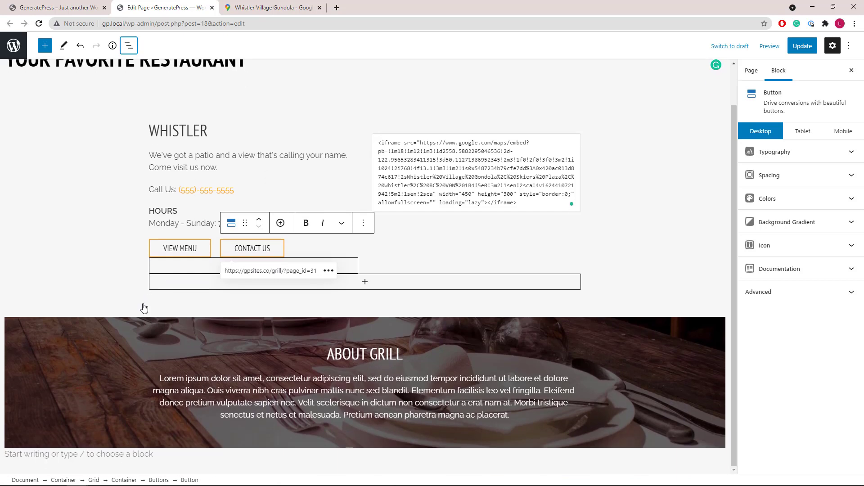
pyautogui.click(52, 336)
pyautogui.click(39, 335)
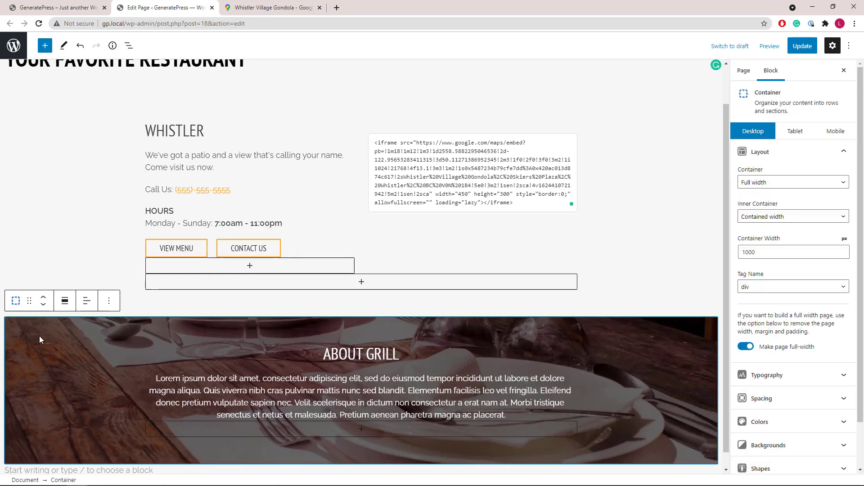
pyautogui.click(129, 46)
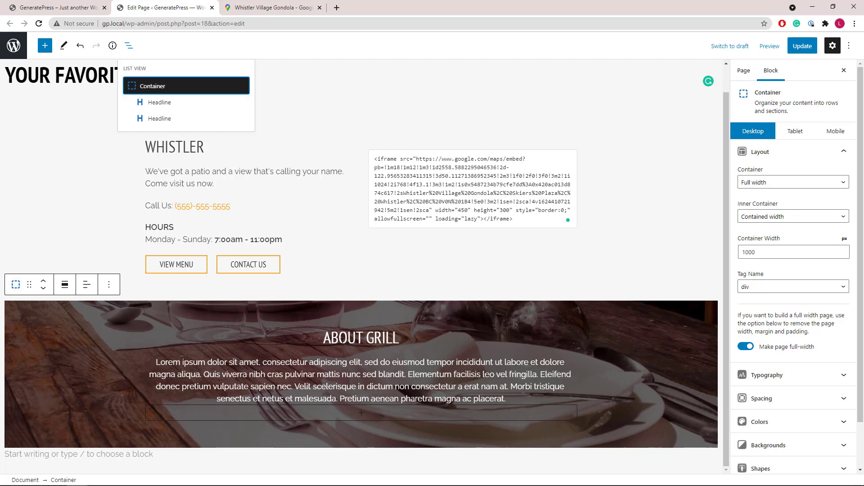
pyautogui.click(820, 154)
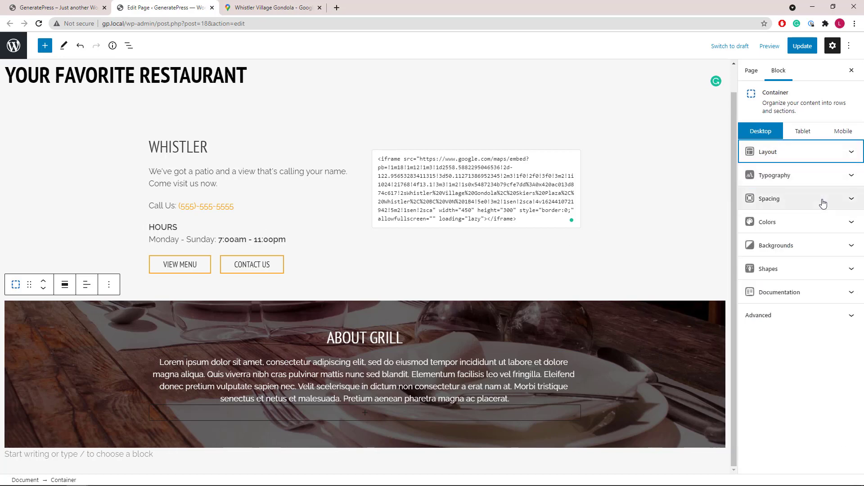
pyautogui.click(829, 246)
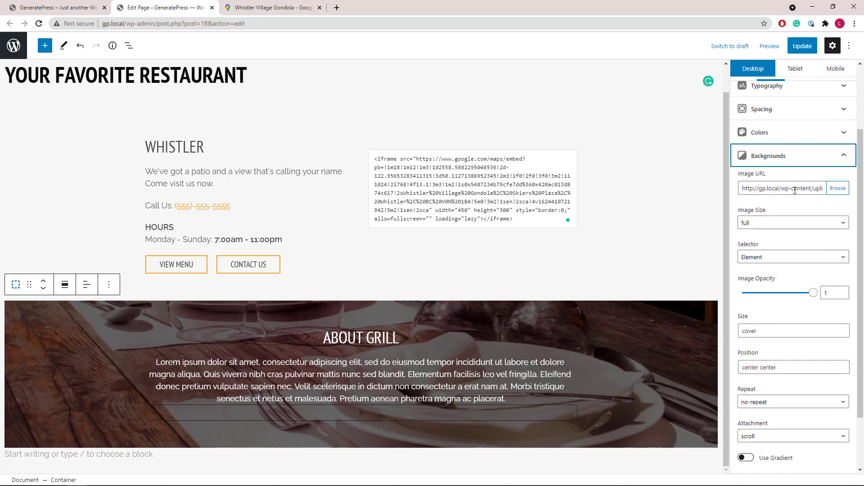
pyautogui.click(838, 158)
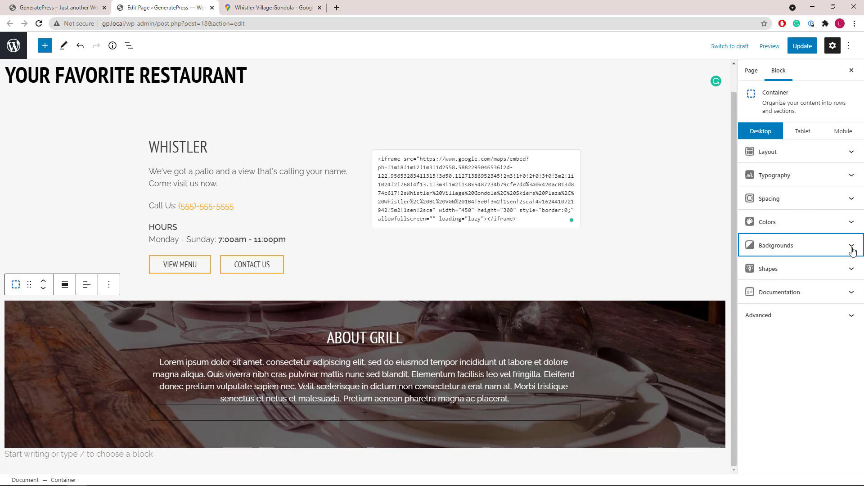
# - Close the page editor without saving and close the Google Maps tab
pyautogui.click(212, 8)
pyautogui.click(464, 75)
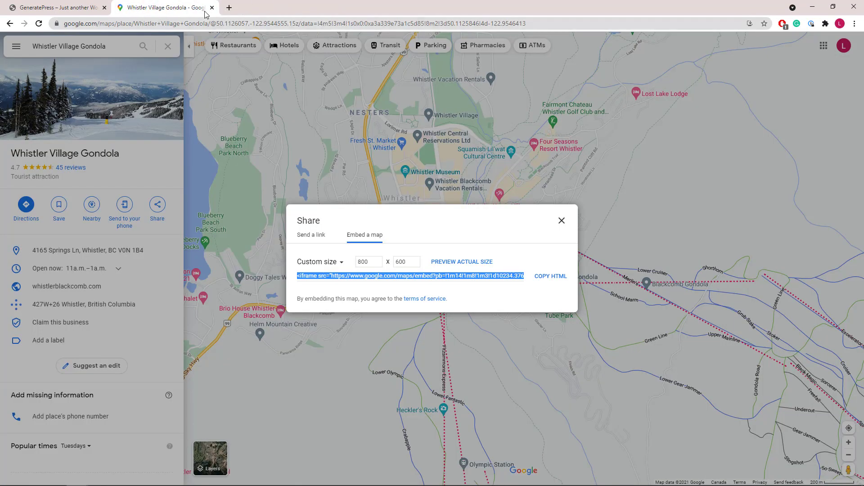
pyautogui.click(212, 8)
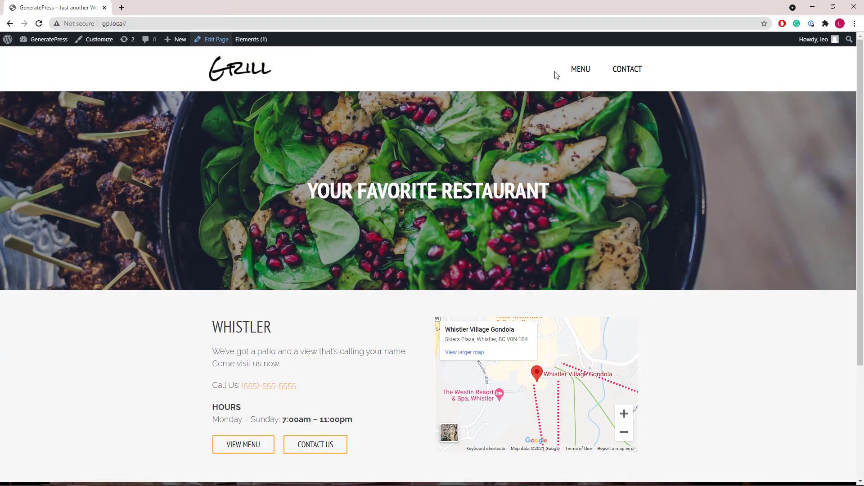
# - Go to the Feed Your Cravings menu page and open its editor in a background tab
pyautogui.click(573, 72)
pyautogui.scroll(-7, 560, 226)
pyautogui.scroll(7, 563, 232)
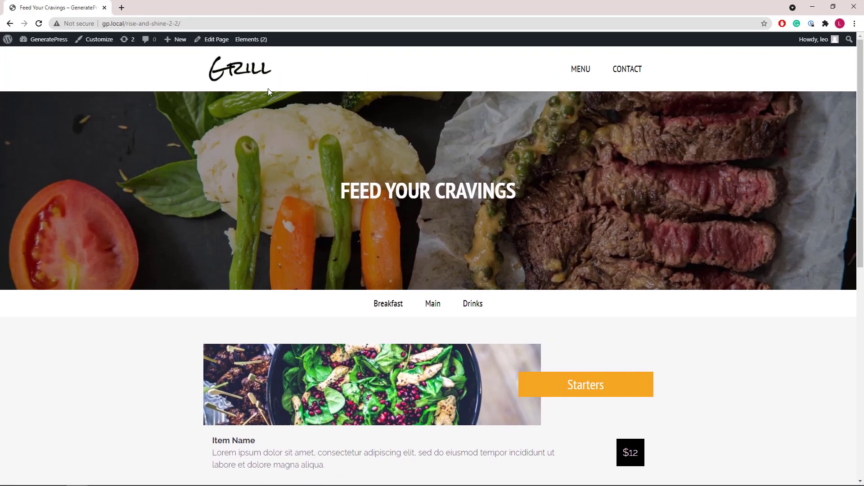
pyautogui.middleClick(198, 45)
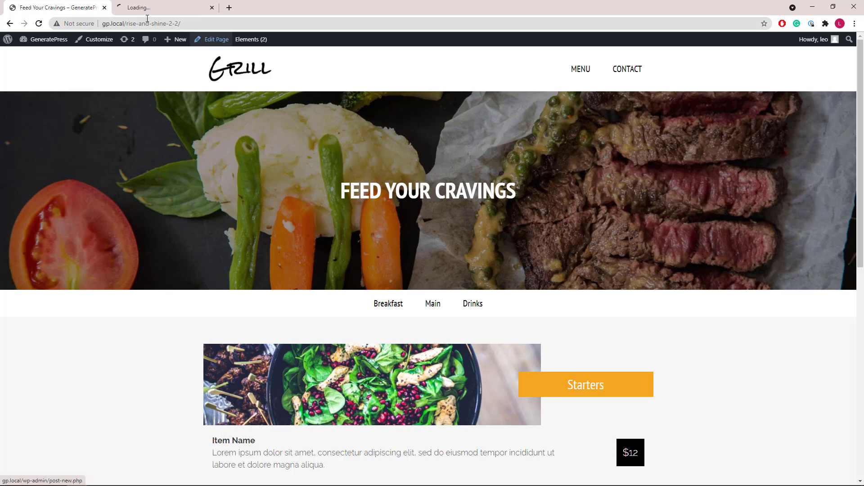
# - Step through the Starters section, salad image and Starters label containers in List View
pyautogui.click(122, 8)
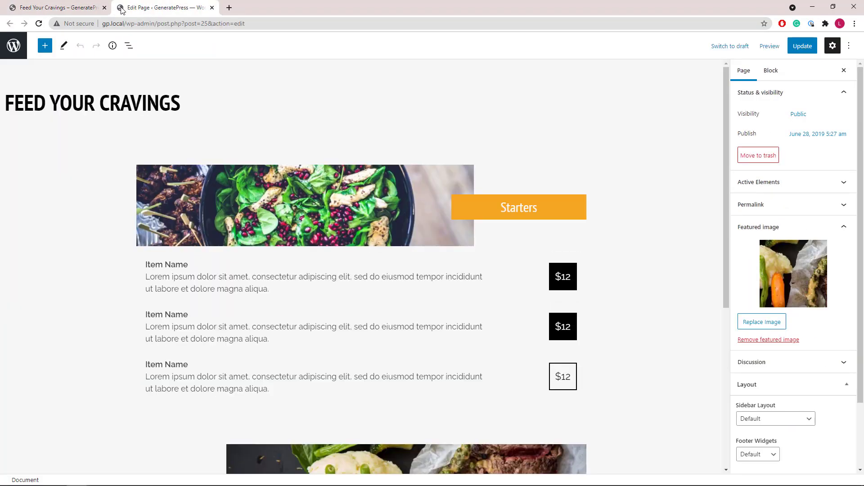
pyautogui.click(129, 46)
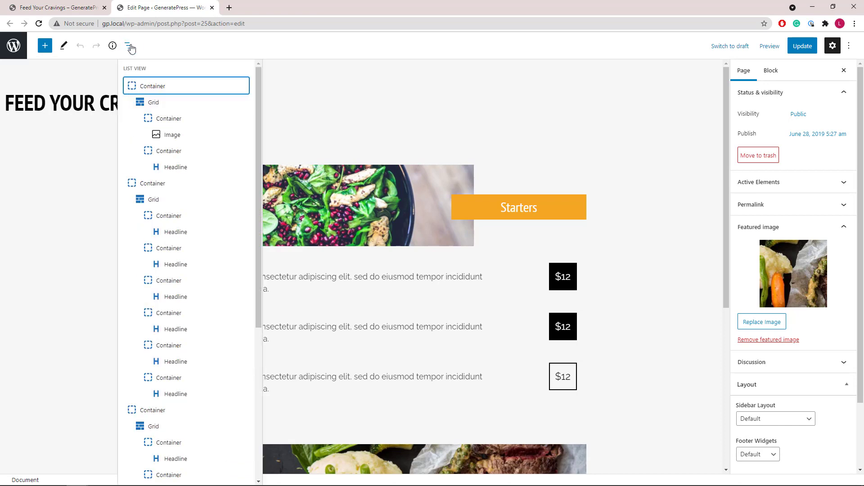
pyautogui.click(152, 87)
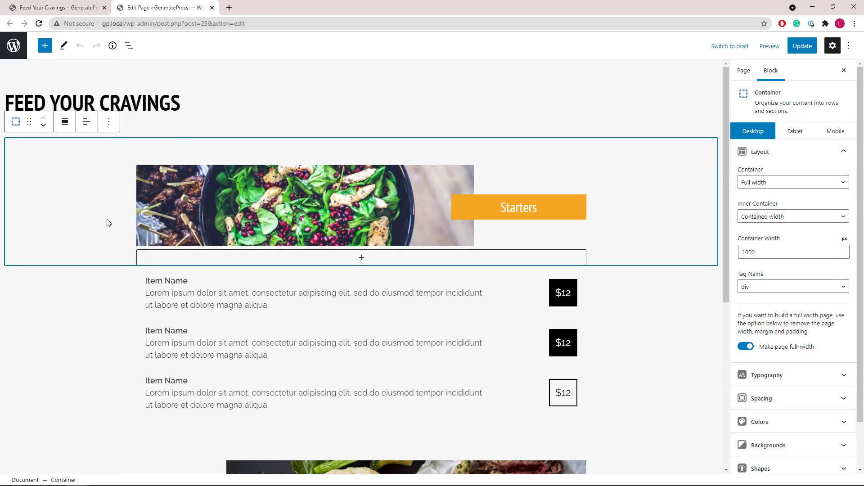
pyautogui.click(129, 46)
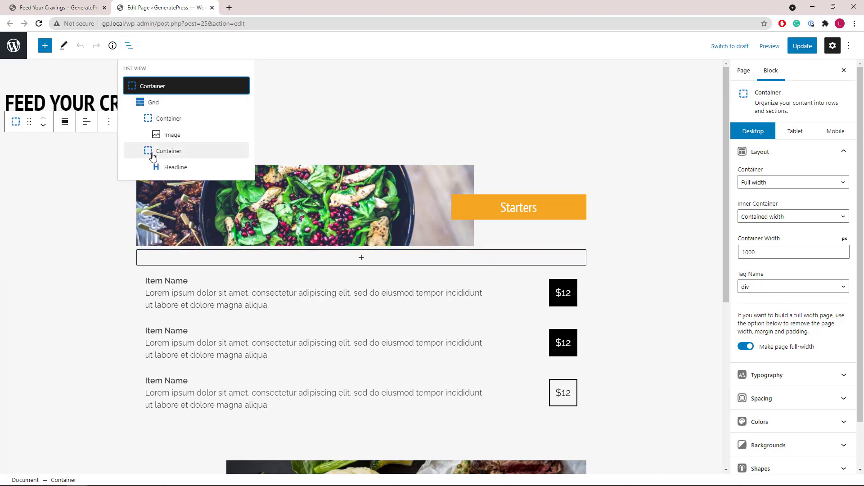
pyautogui.click(164, 123)
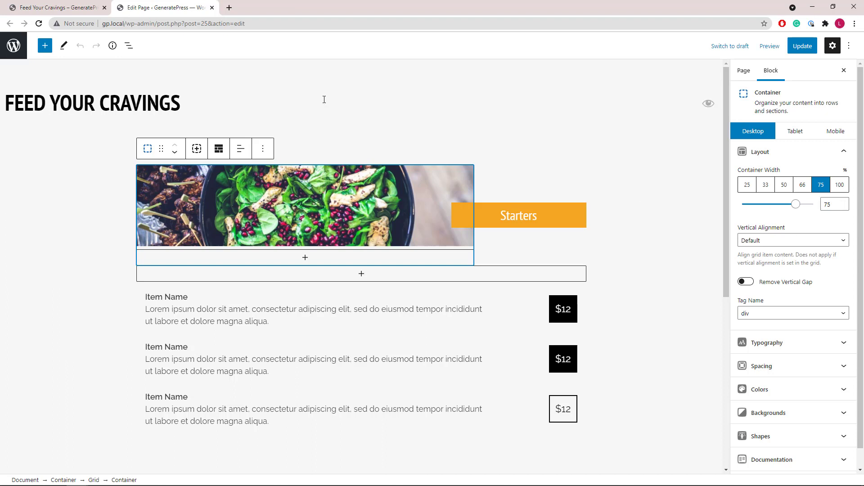
pyautogui.click(129, 45)
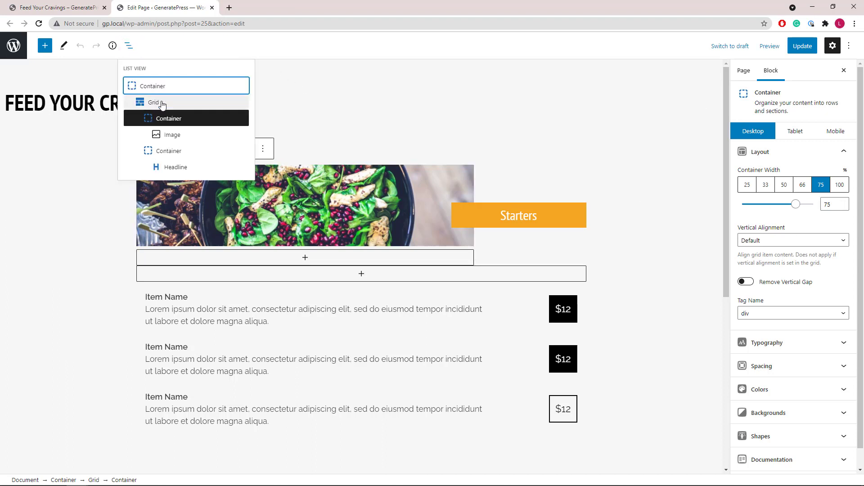
pyautogui.click(174, 153)
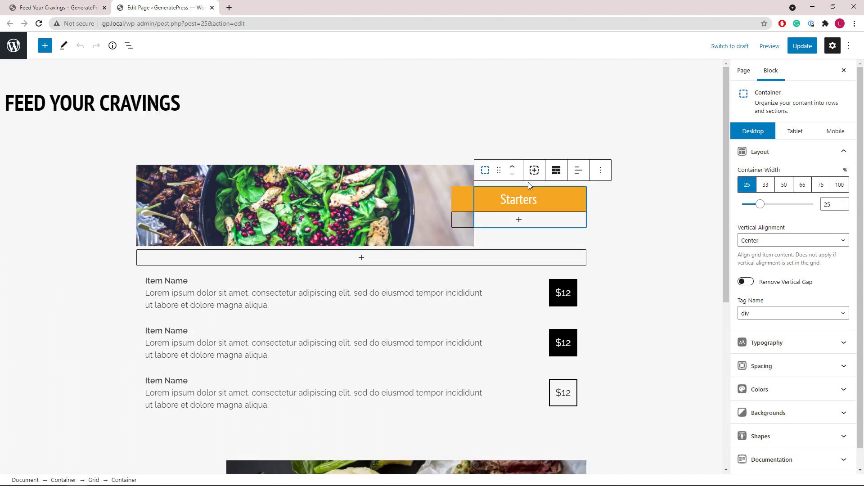
pyautogui.click(128, 46)
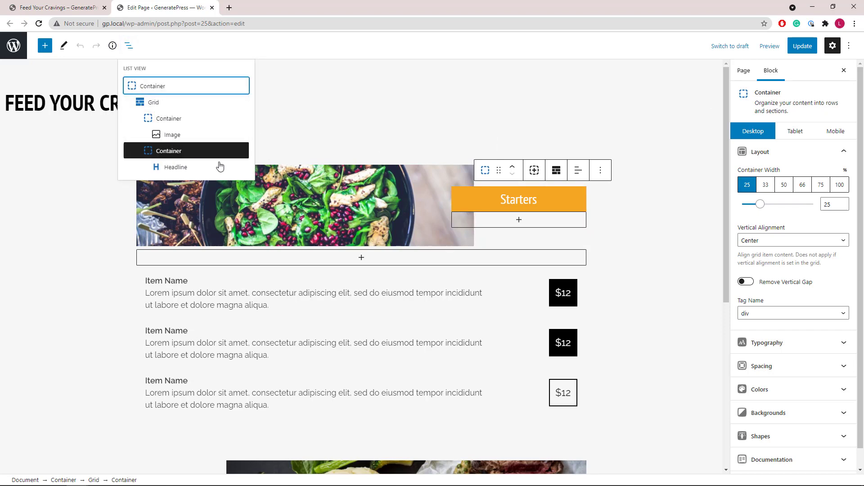
# - Nudge the Starters container's left margin in Spacing and settle it back at -50
pyautogui.click(781, 367)
pyautogui.scroll(-4, 782, 369)
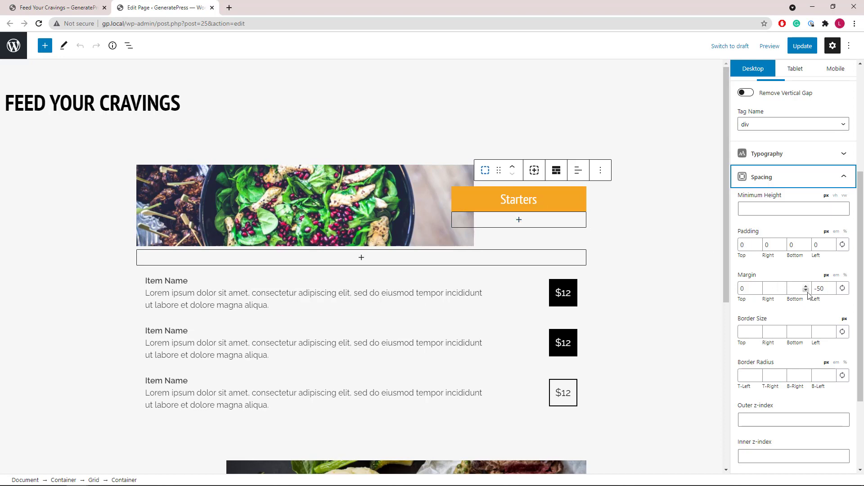
pyautogui.click(831, 291)
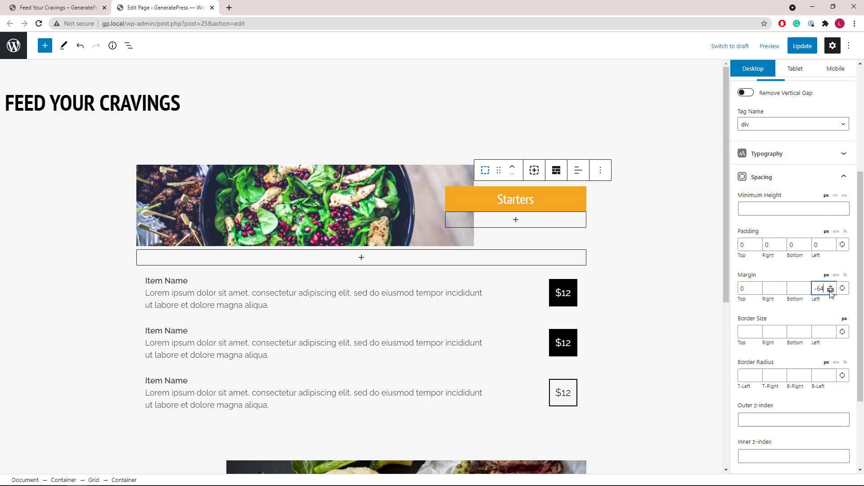
pyautogui.click(831, 286)
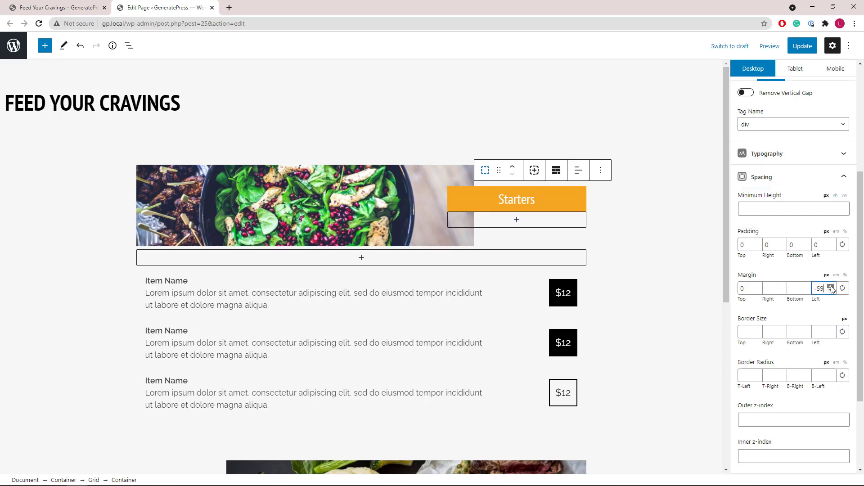
pyautogui.moveTo(832, 289); pyautogui.dragTo(832, 292)
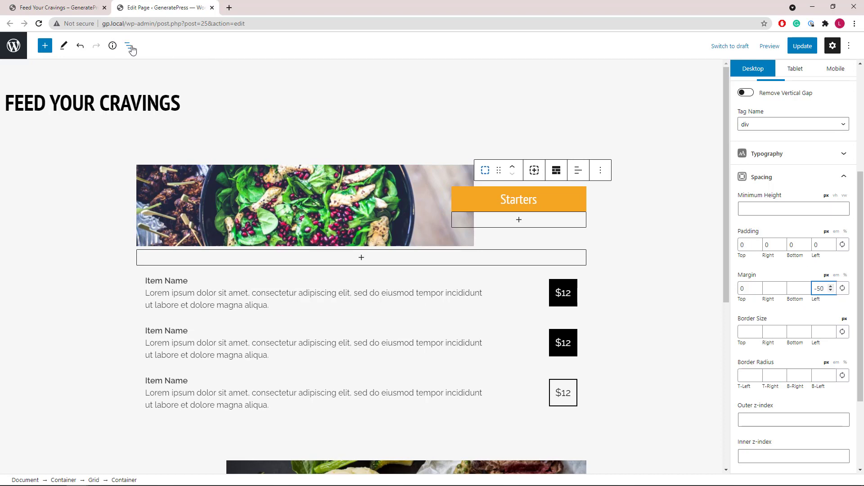
pyautogui.click(57, 302)
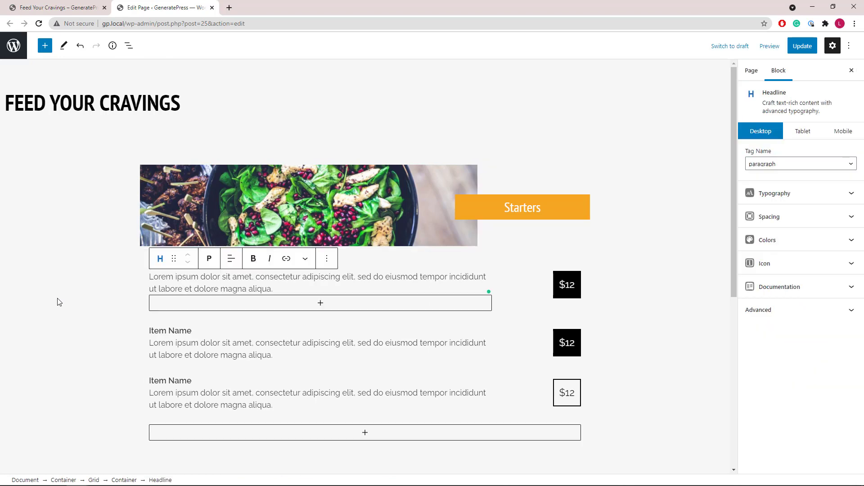
pyautogui.click(128, 46)
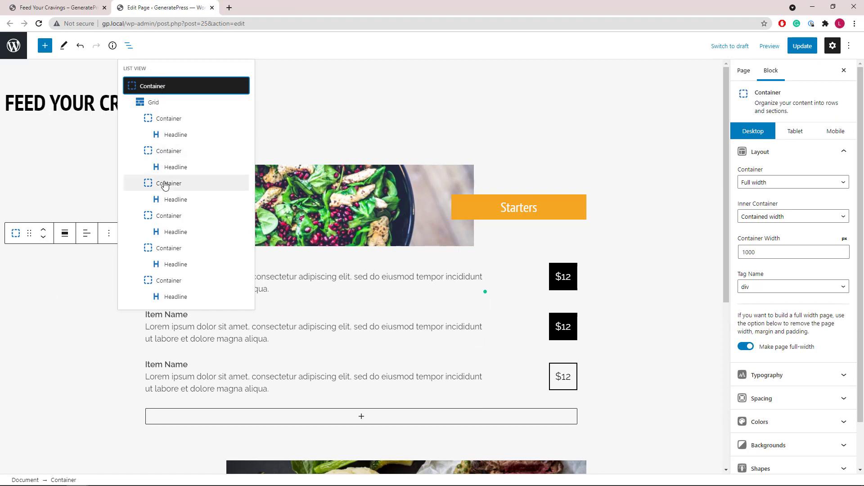
pyautogui.click(170, 119)
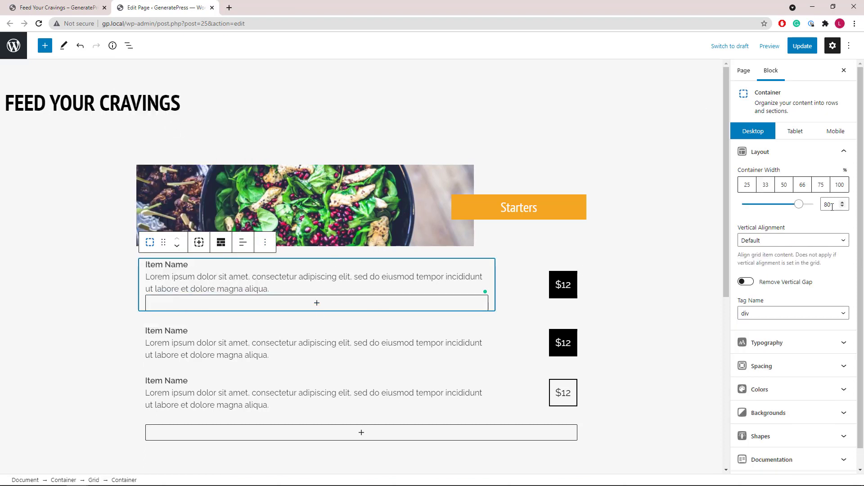
pyautogui.click(129, 46)
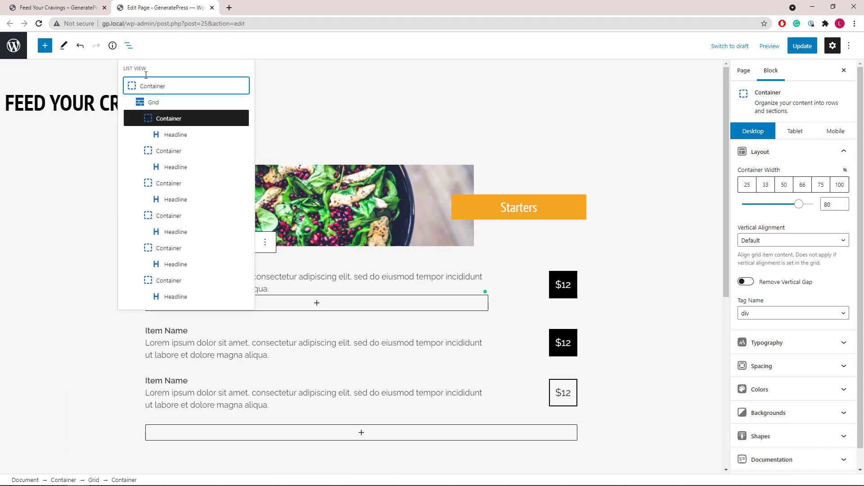
pyautogui.click(166, 150)
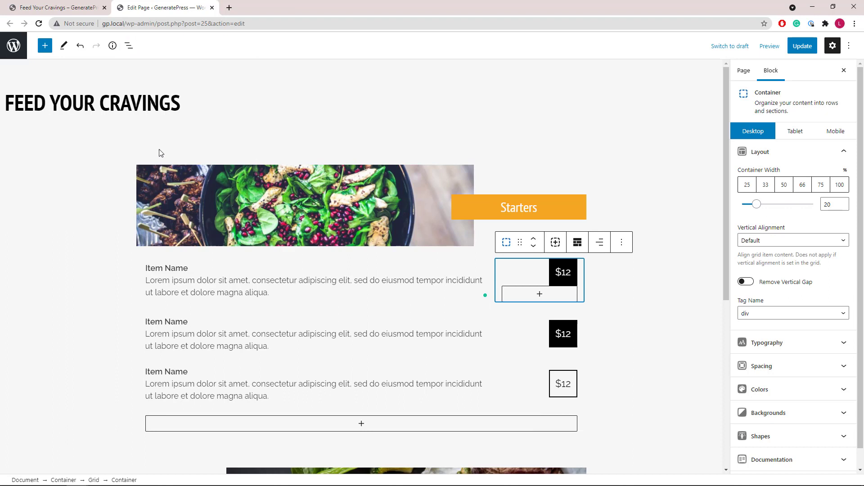
pyautogui.click(127, 50)
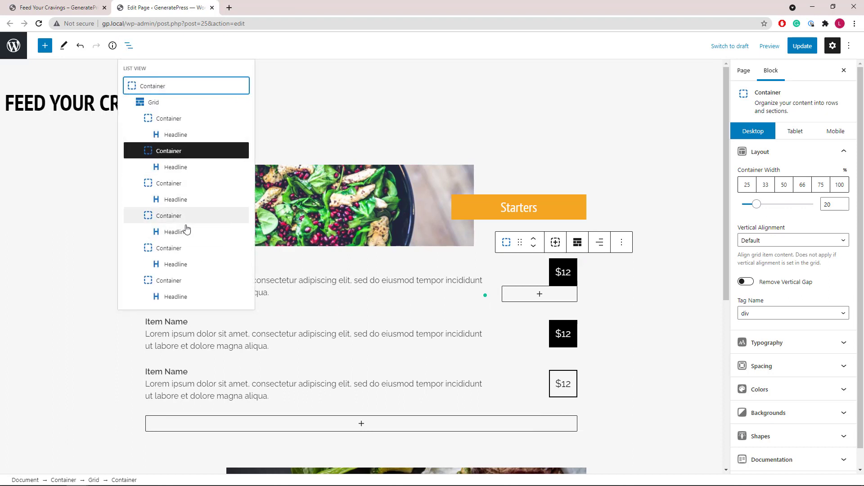
pyautogui.click(184, 190)
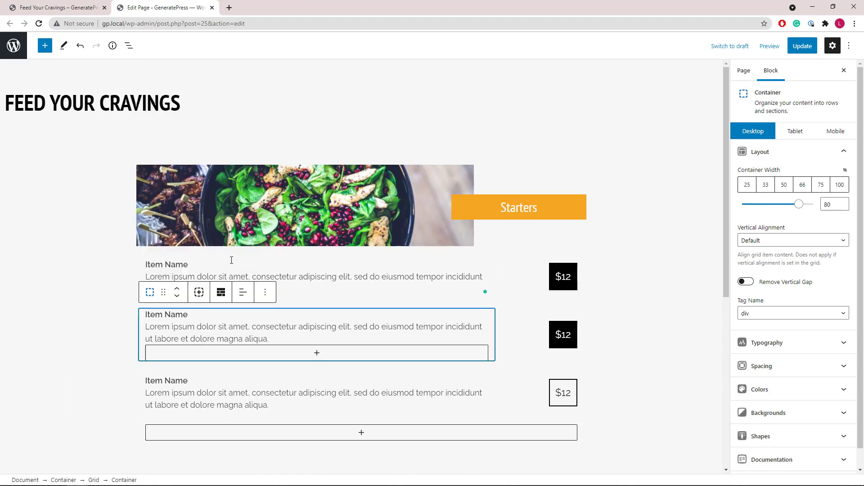
pyautogui.click(128, 46)
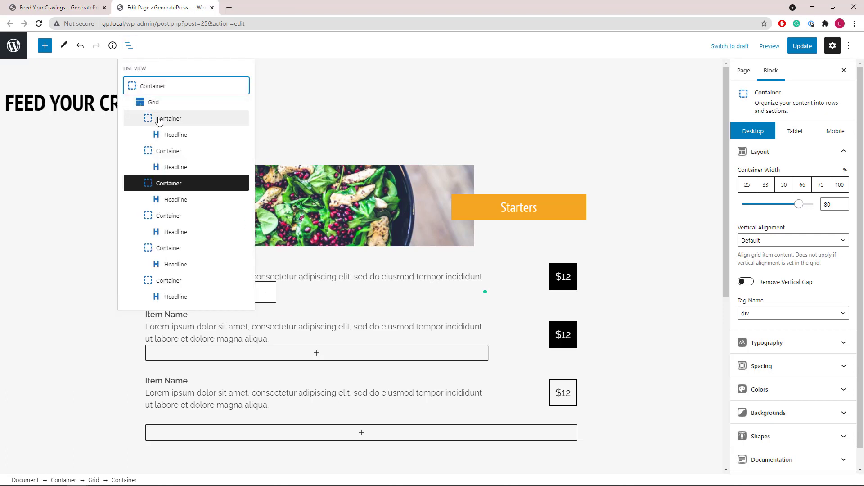
pyautogui.click(133, 90)
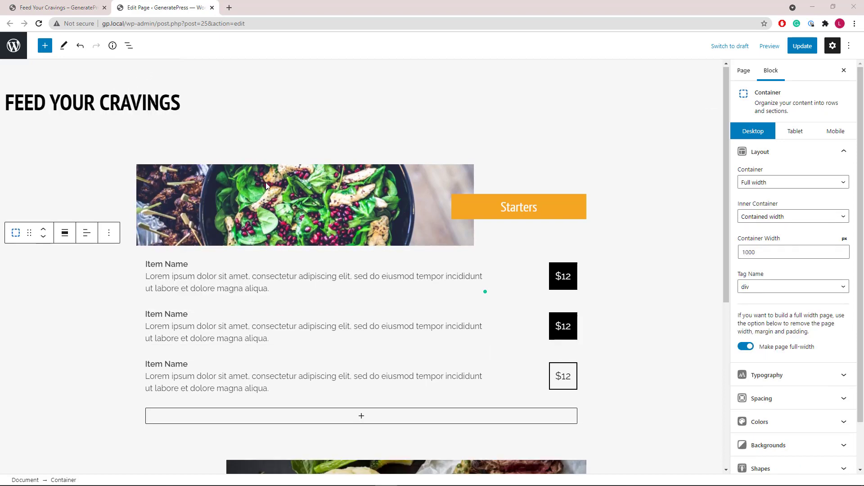
# - Select the inner container holding the Mains image and show its -50 left margin in Spacing
pyautogui.scroll(-6, 266, 186)
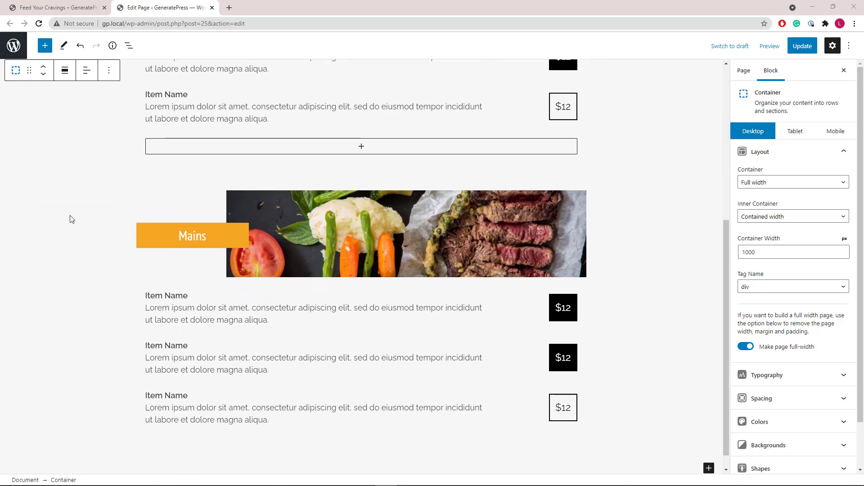
pyautogui.click(67, 218)
pyautogui.scroll(6, 272, 243)
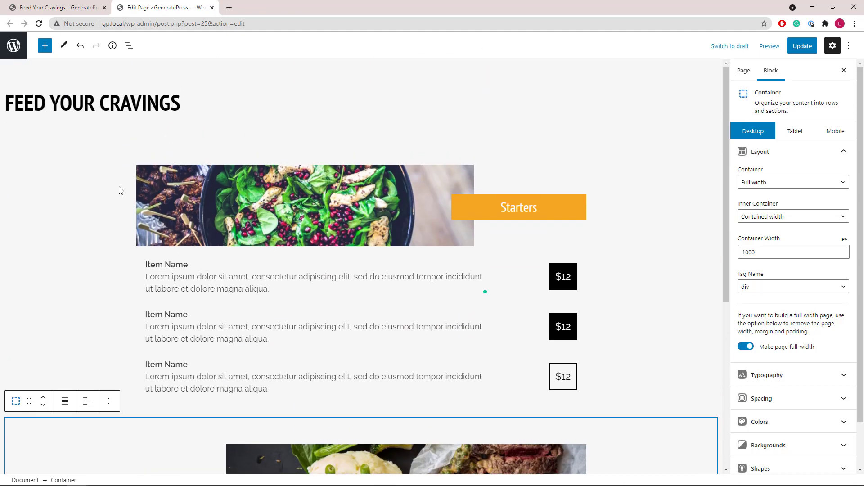
pyautogui.scroll(-5, 399, 215)
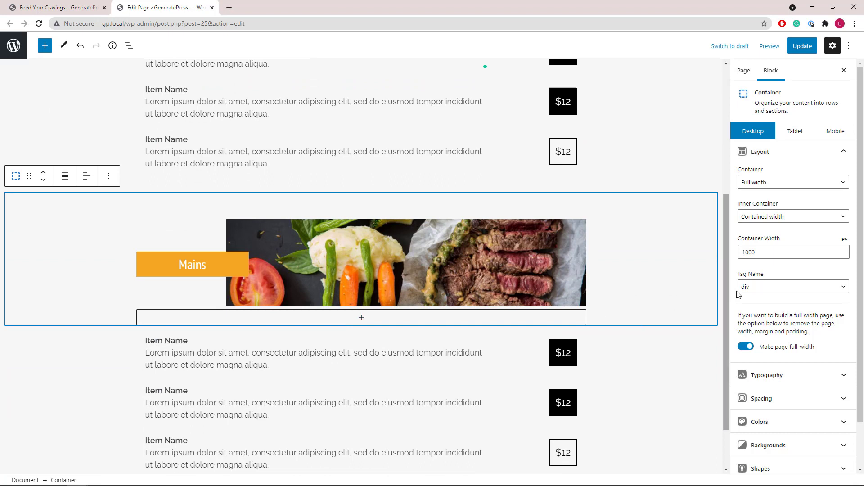
pyautogui.click(129, 46)
pyautogui.click(169, 154)
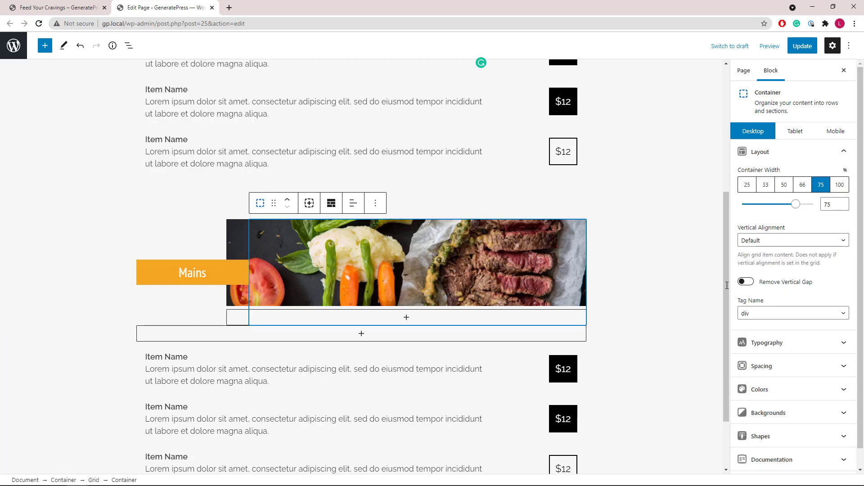
pyautogui.click(789, 364)
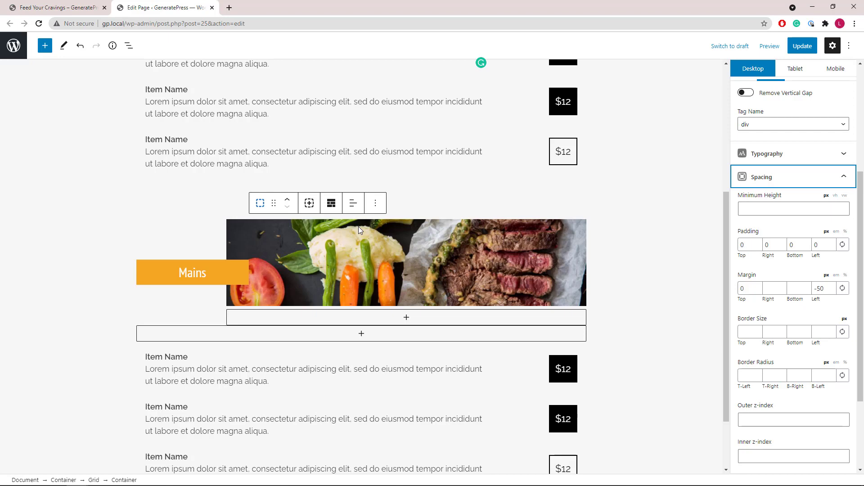
pyautogui.scroll(-2, 218, 244)
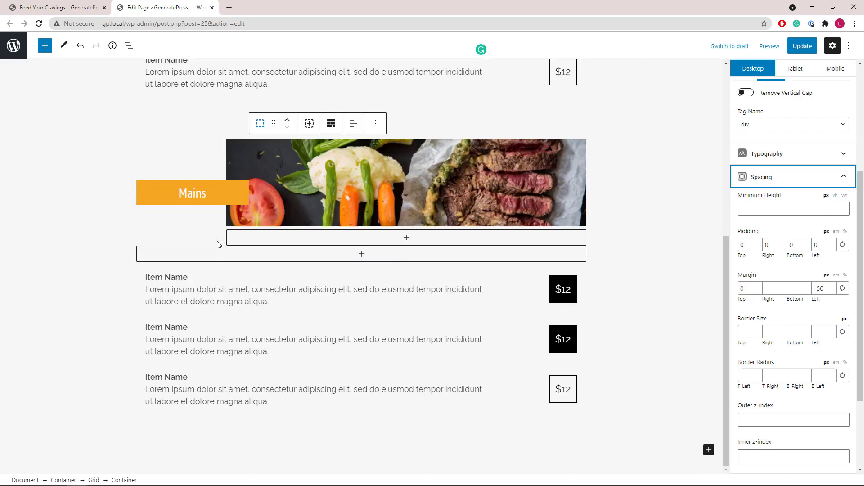
pyautogui.scroll(5, 218, 244)
# - Leave the Feed Your Cravings editor without saving and scroll through the Rise and Shine breakfast page
pyautogui.click(212, 7)
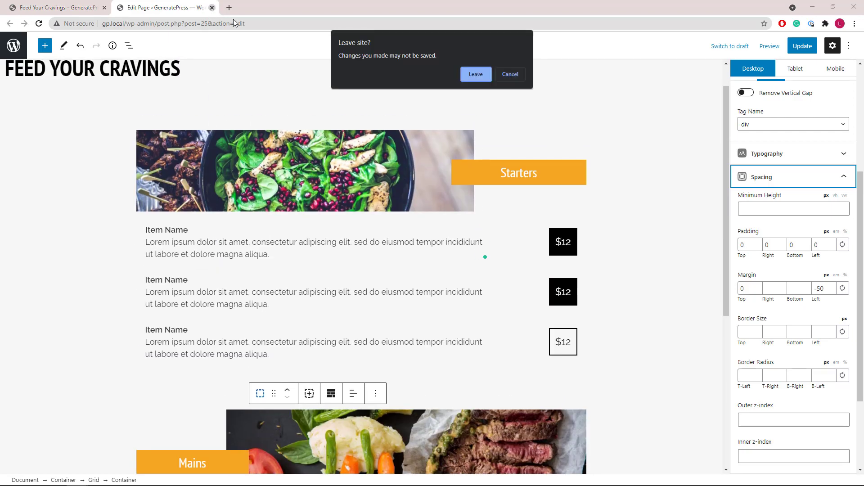
pyautogui.click(476, 78)
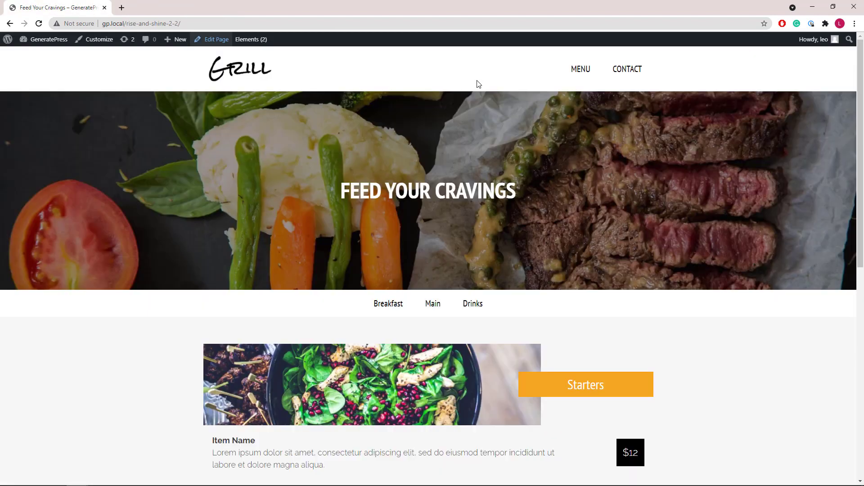
pyautogui.click(396, 304)
pyautogui.scroll(-3, 396, 309)
pyautogui.scroll(-1, 396, 309)
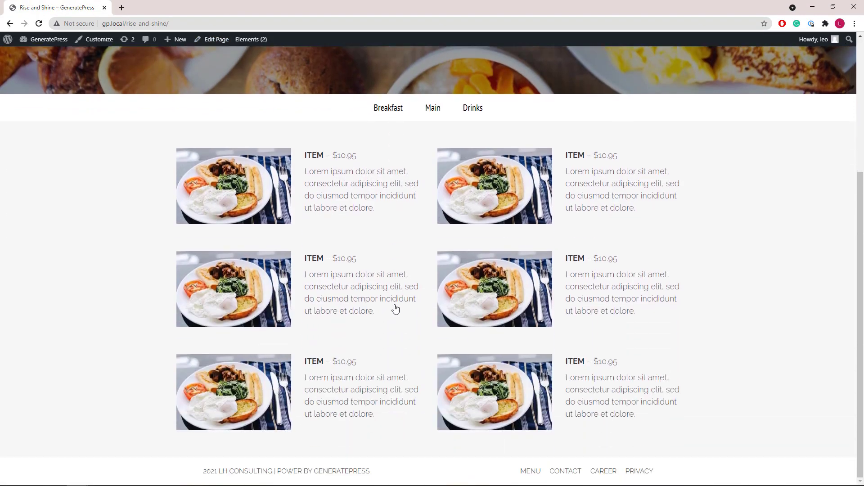
pyautogui.scroll(4, 305, 187)
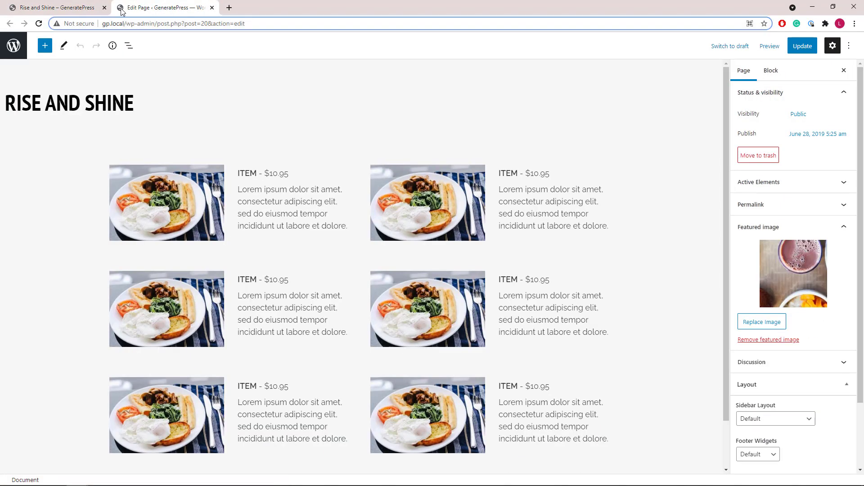
# - Select the ITEM - $10.95 headline, then the outer Container, main grid and nested item grid
pyautogui.click(58, 173)
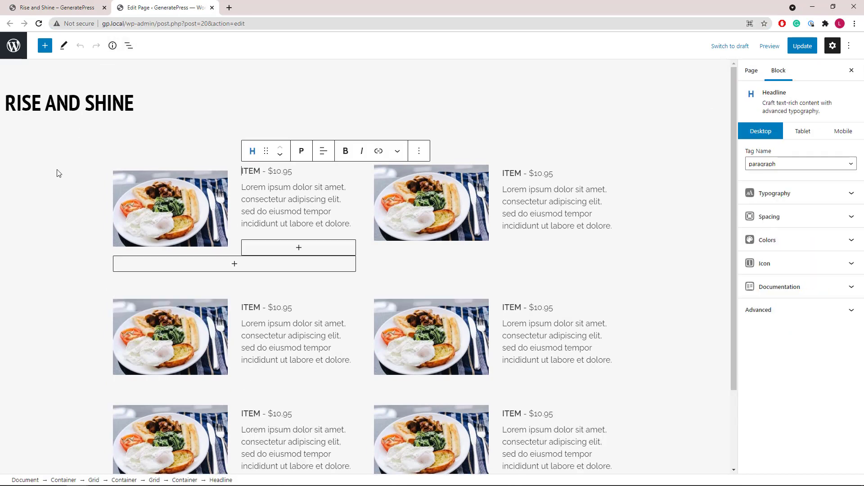
pyautogui.hotkey('shift', 'alt', 'z')
pyautogui.click(129, 45)
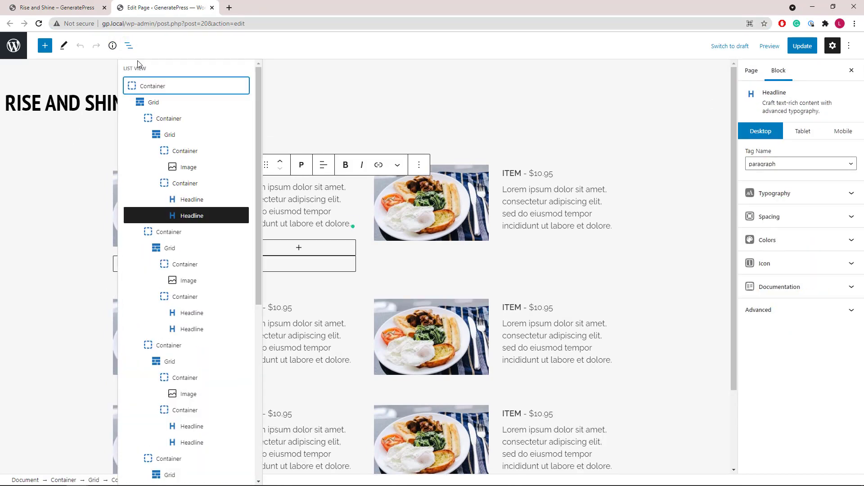
pyautogui.click(159, 86)
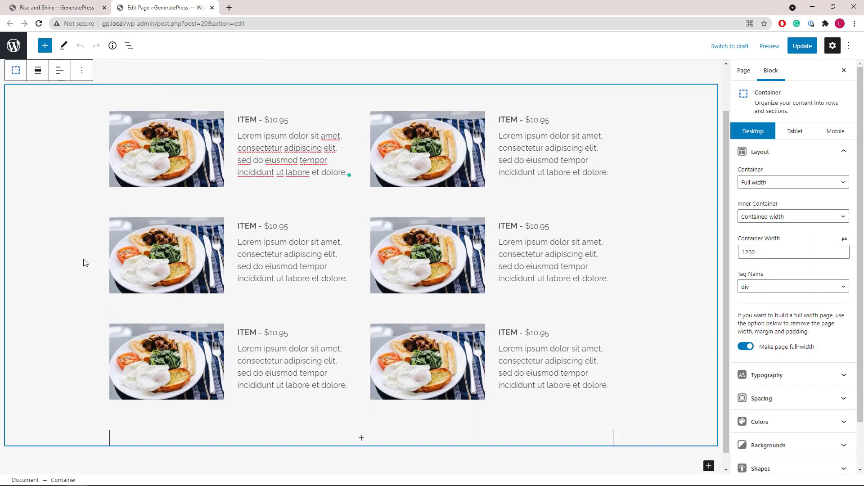
pyautogui.click(128, 46)
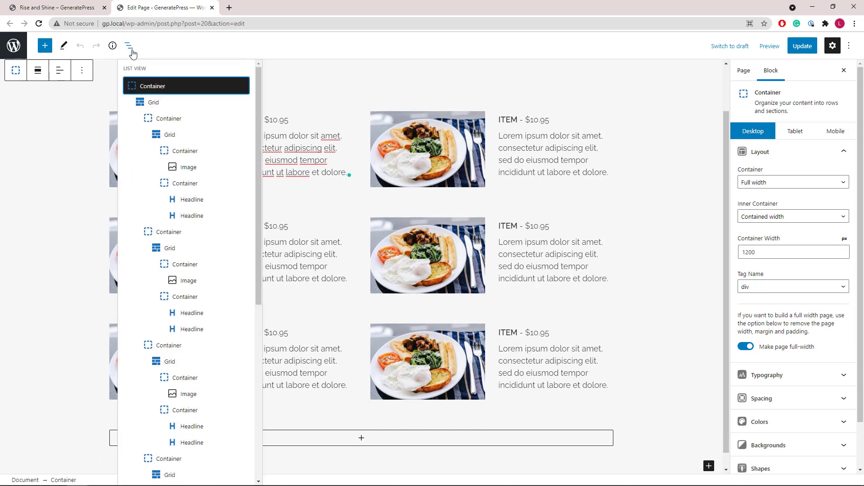
pyautogui.click(155, 103)
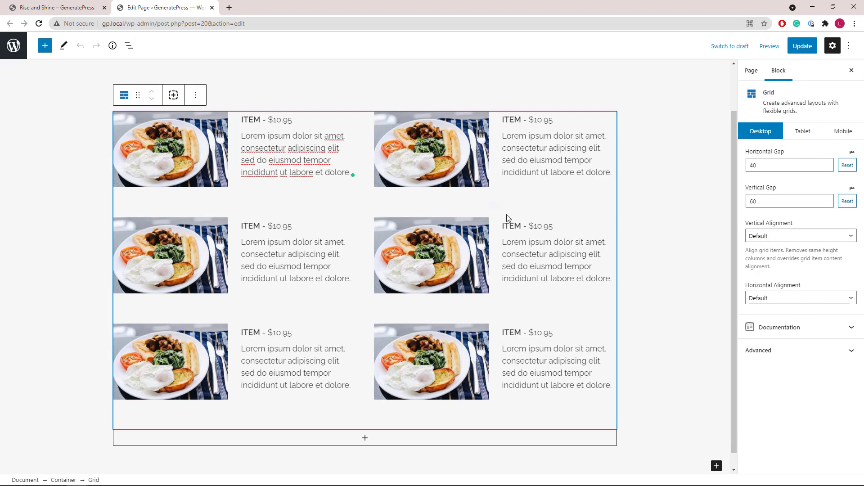
pyautogui.click(128, 46)
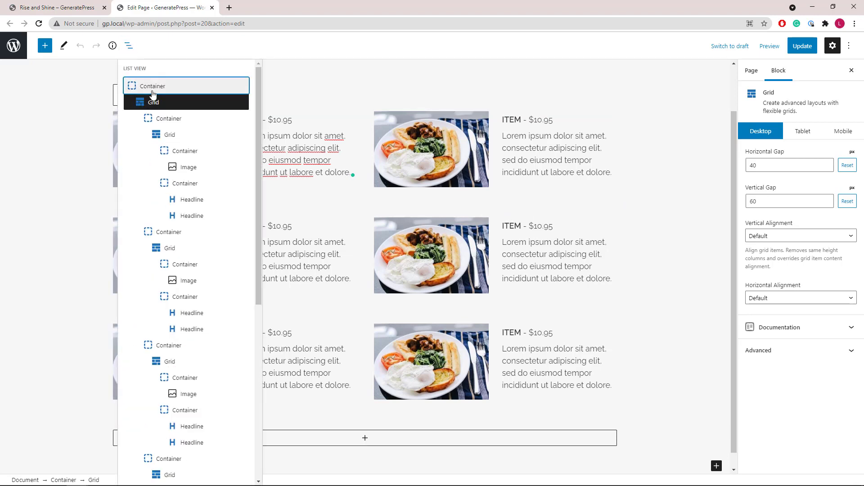
pyautogui.click(169, 137)
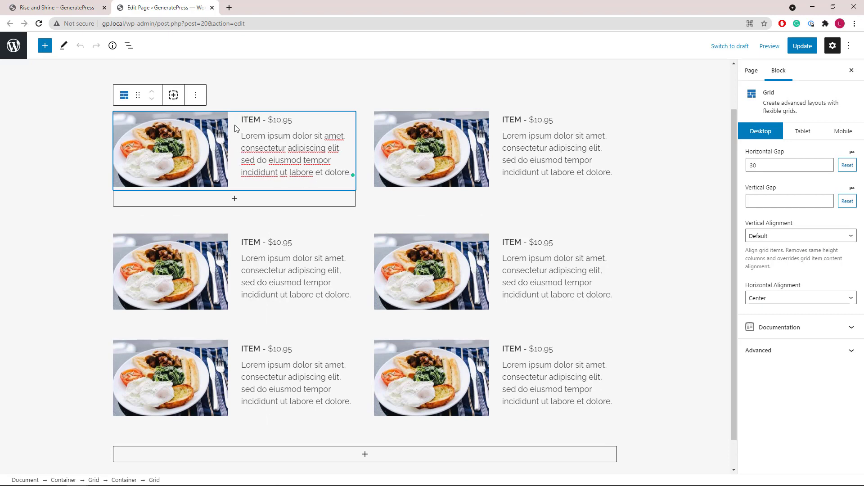
# - Compare gaps and widths of the outer grid, first item container and its inner grid
pyautogui.click(129, 45)
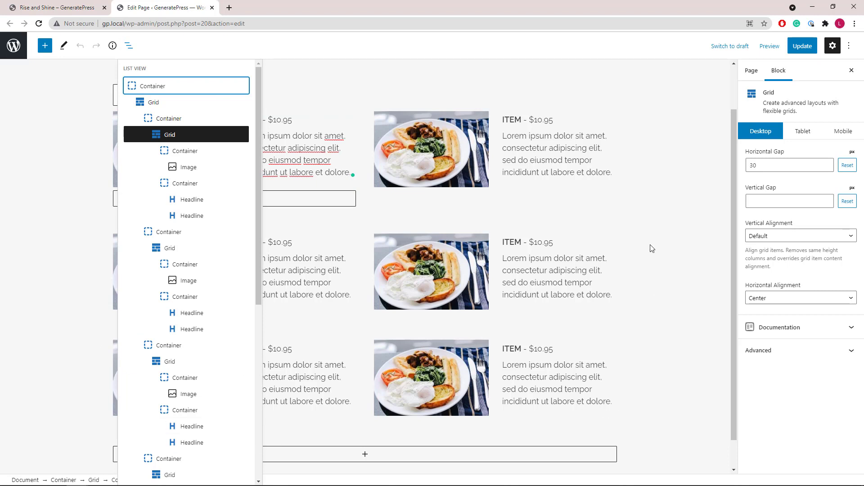
pyautogui.click(154, 103)
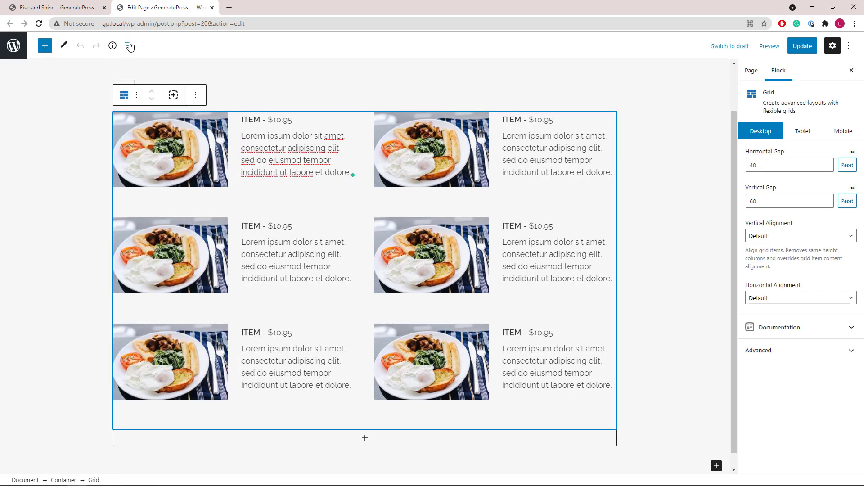
pyautogui.click(129, 45)
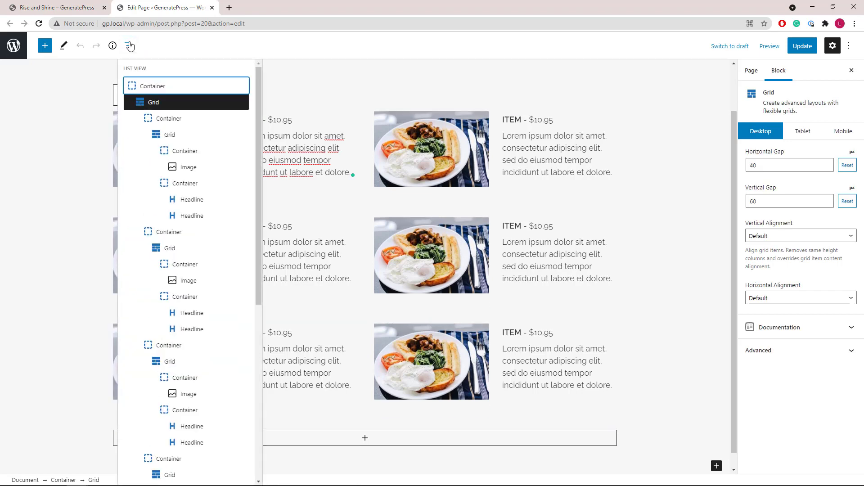
pyautogui.click(163, 120)
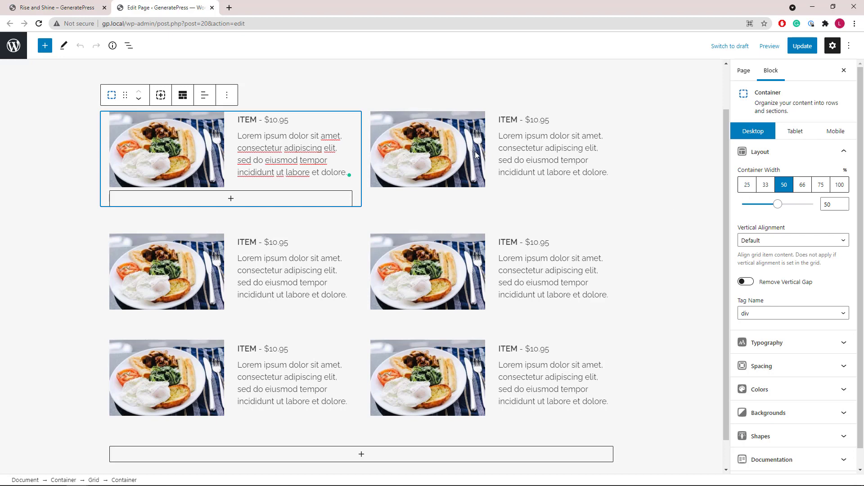
pyautogui.click(129, 46)
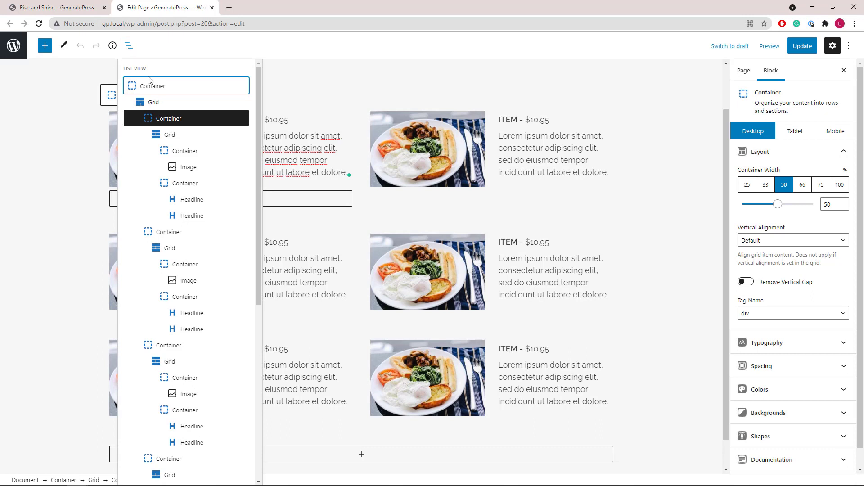
pyautogui.click(170, 135)
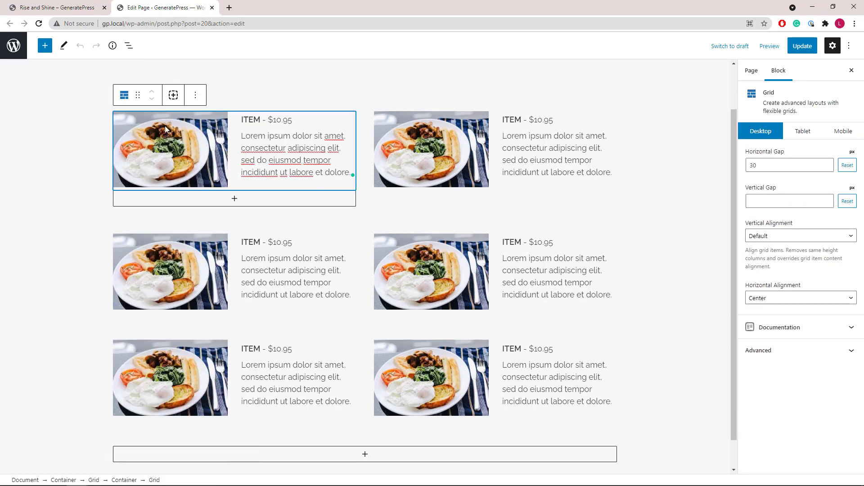
pyautogui.click(129, 45)
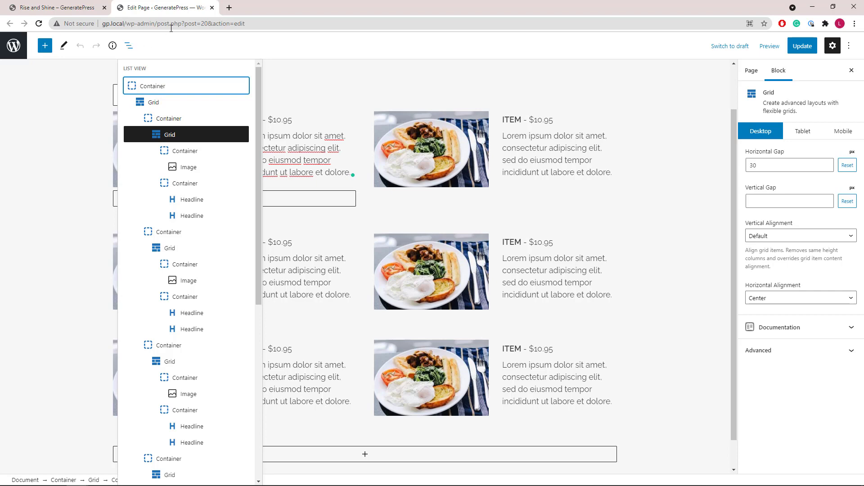
# - Close the editor and scroll through the Relax and Enjoy drinks page's cocktail, beer and mocktail lists
pyautogui.click(212, 8)
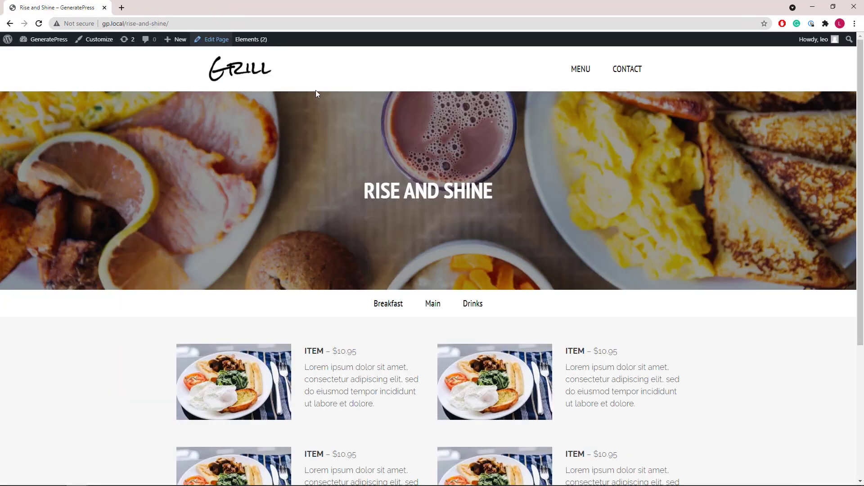
pyautogui.click(474, 304)
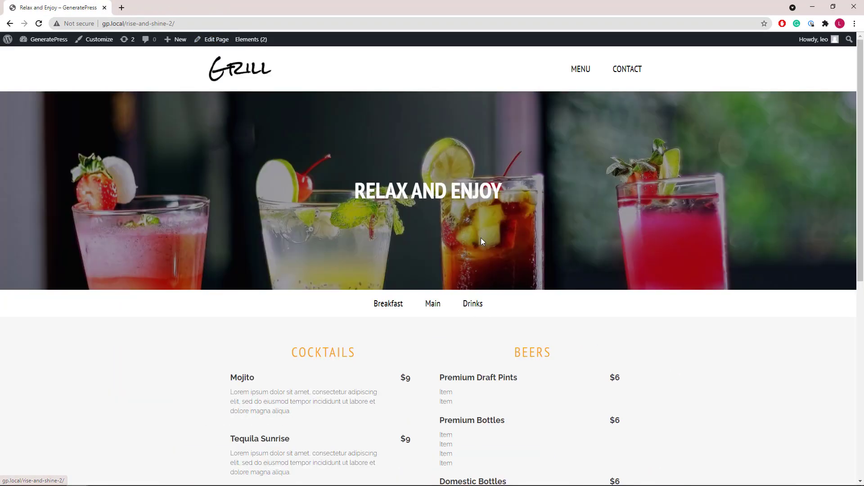
pyautogui.scroll(-1, 481, 238)
pyautogui.scroll(-6, 482, 238)
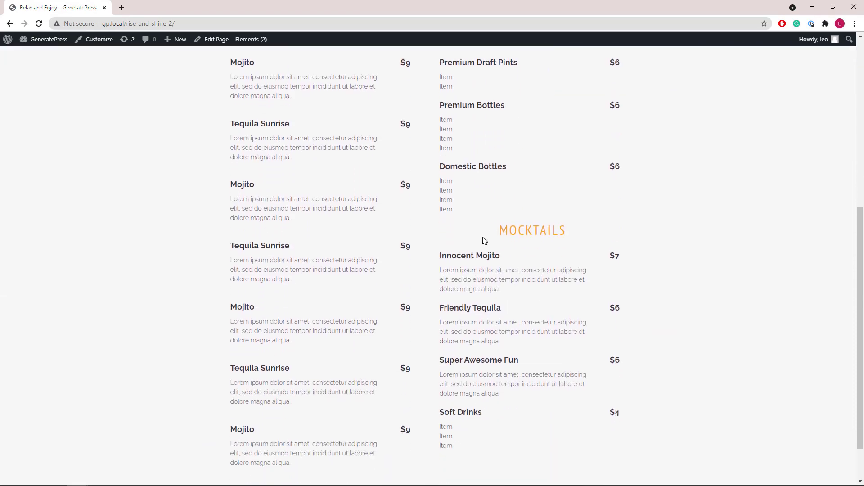
pyautogui.scroll(7, 484, 240)
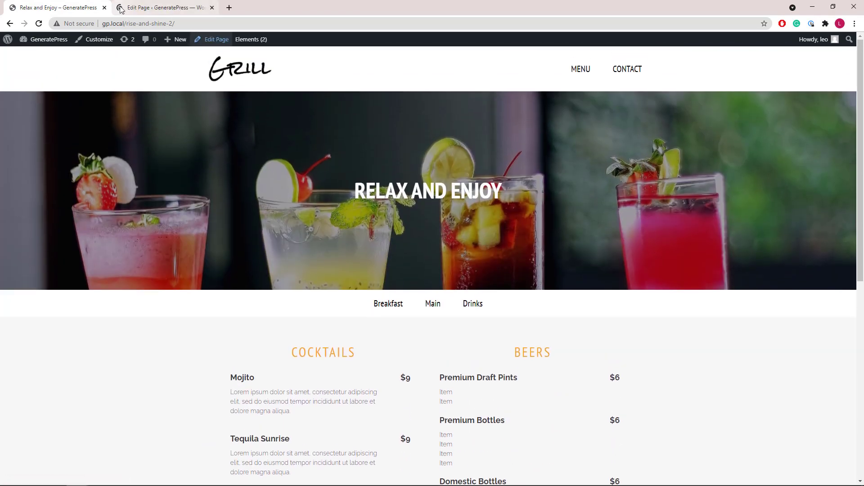
# - In the Relax and Enjoy editor, select the drinks-list grid and its inner container
pyautogui.click(121, 8)
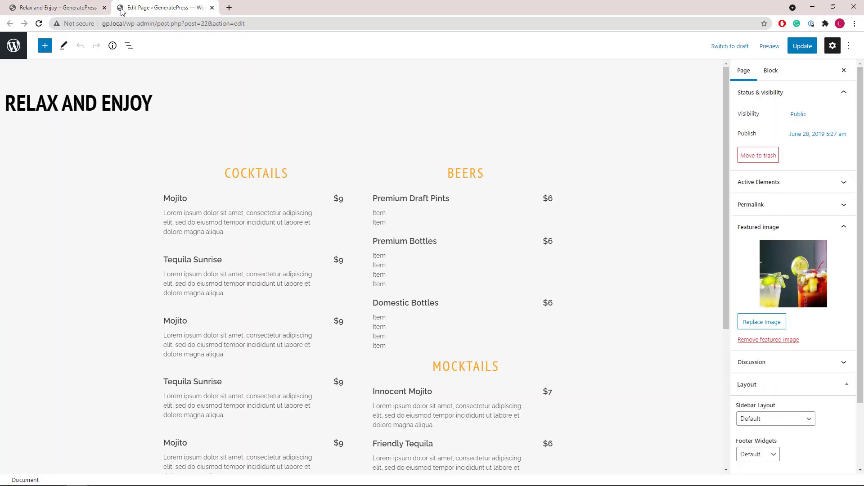
pyautogui.click(128, 46)
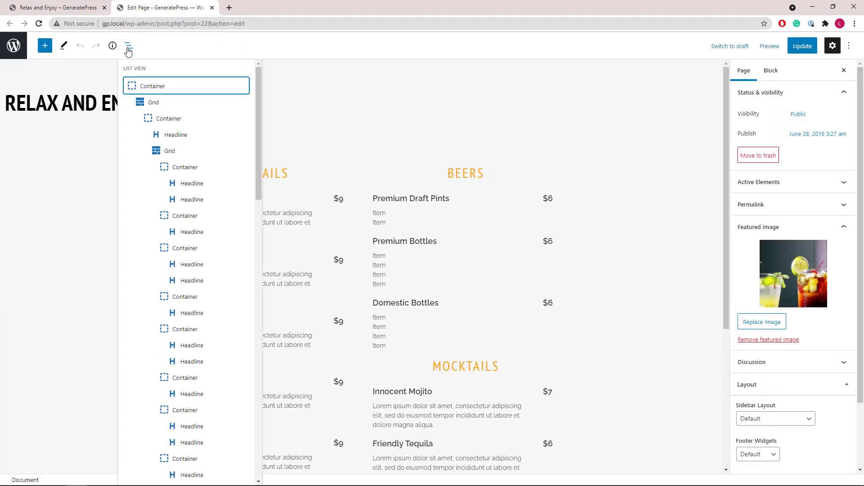
pyautogui.click(153, 105)
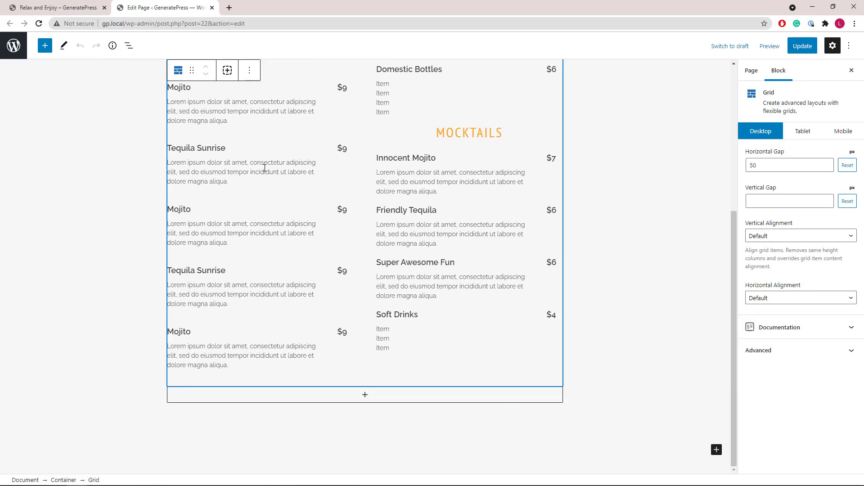
pyautogui.scroll(3, 265, 168)
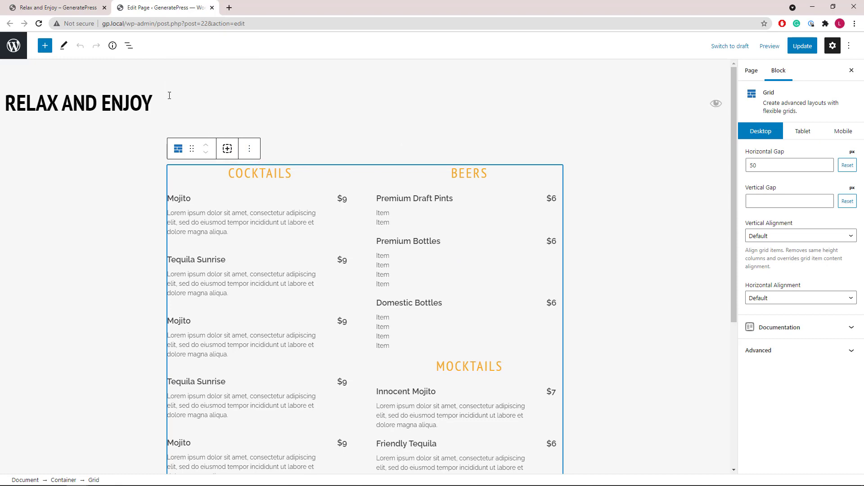
pyautogui.click(128, 46)
pyautogui.click(171, 120)
pyautogui.scroll(5, 270, 179)
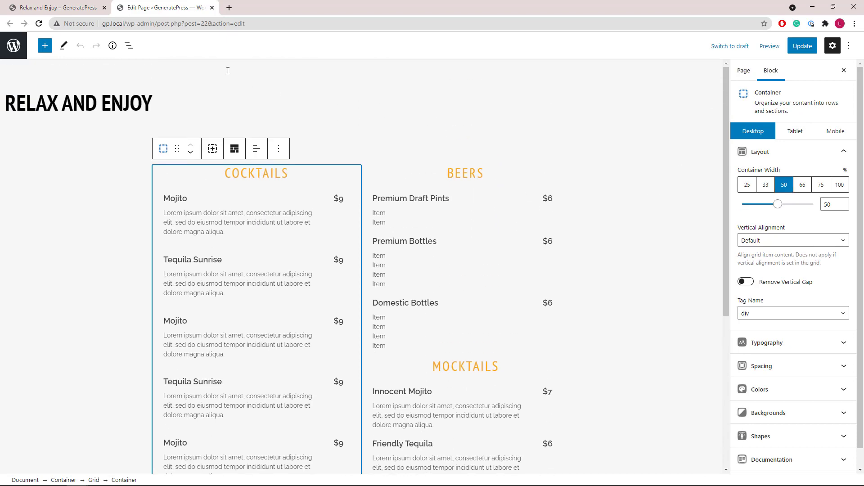
# - Select the COCKTAILS heading, the cocktail items grid and the first cocktail item's container
pyautogui.click(129, 46)
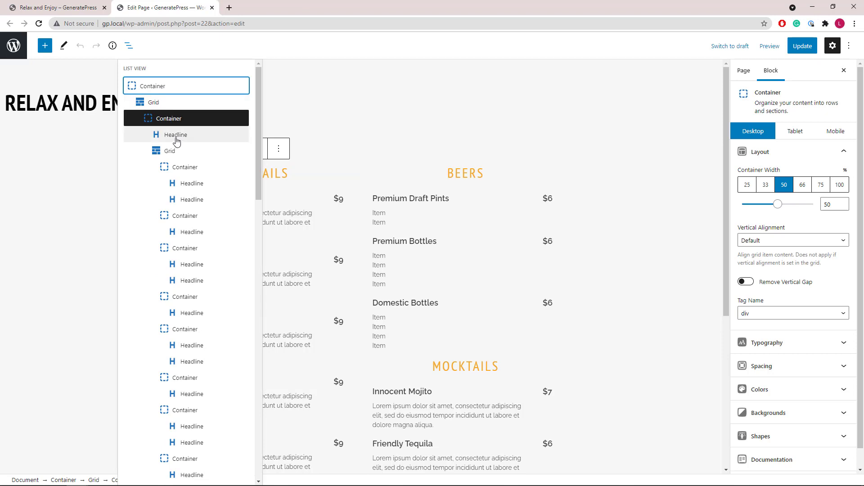
pyautogui.click(177, 141)
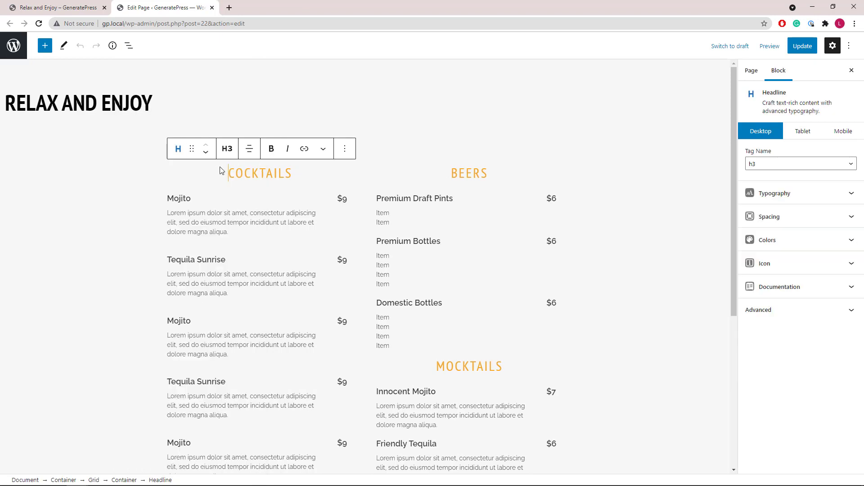
pyautogui.click(128, 45)
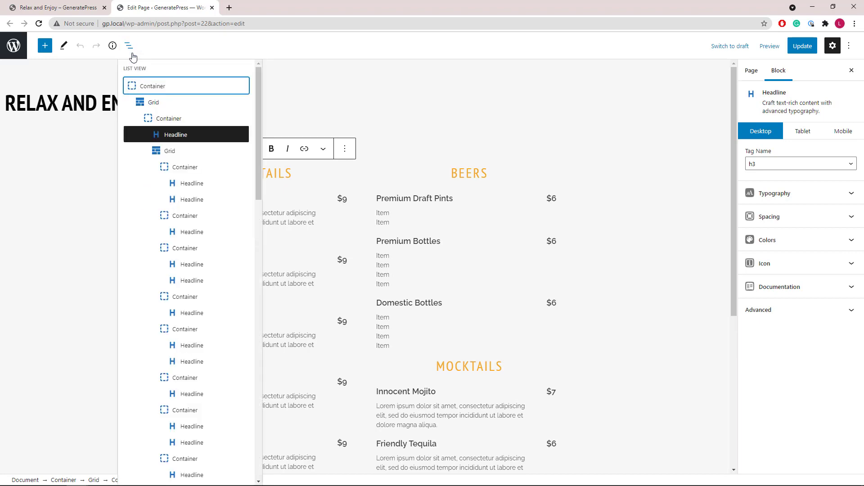
pyautogui.click(170, 152)
pyautogui.scroll(3, 185, 144)
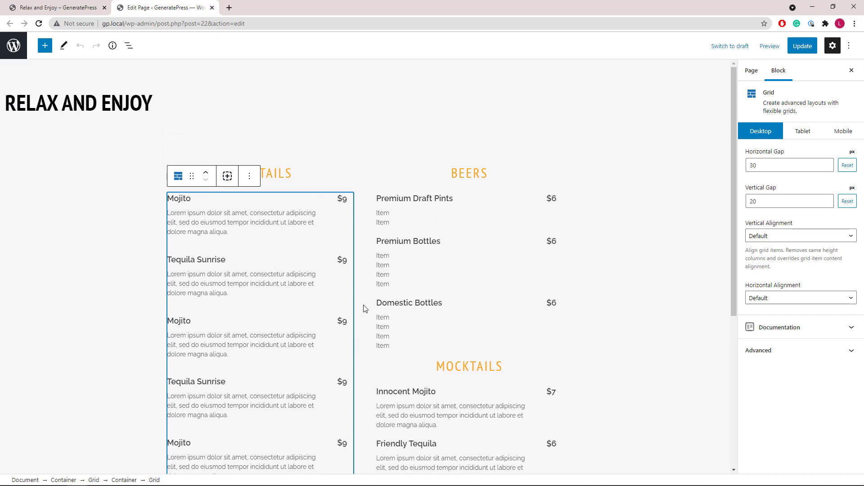
pyautogui.click(129, 46)
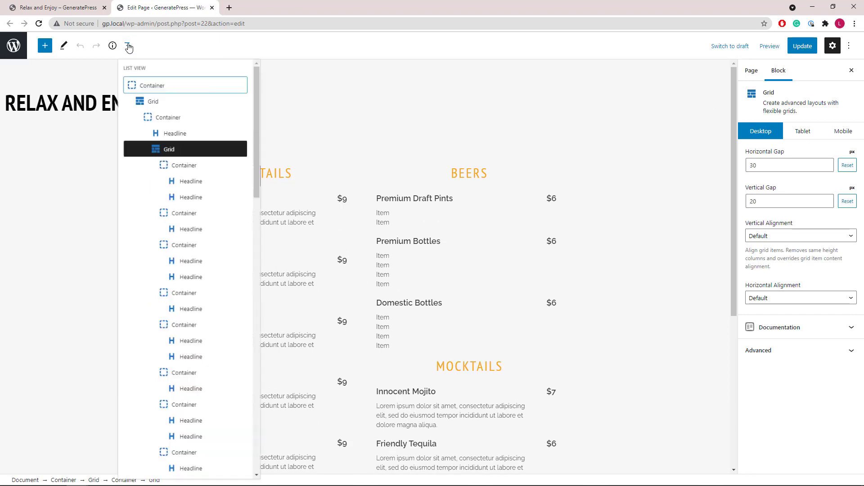
pyautogui.click(173, 166)
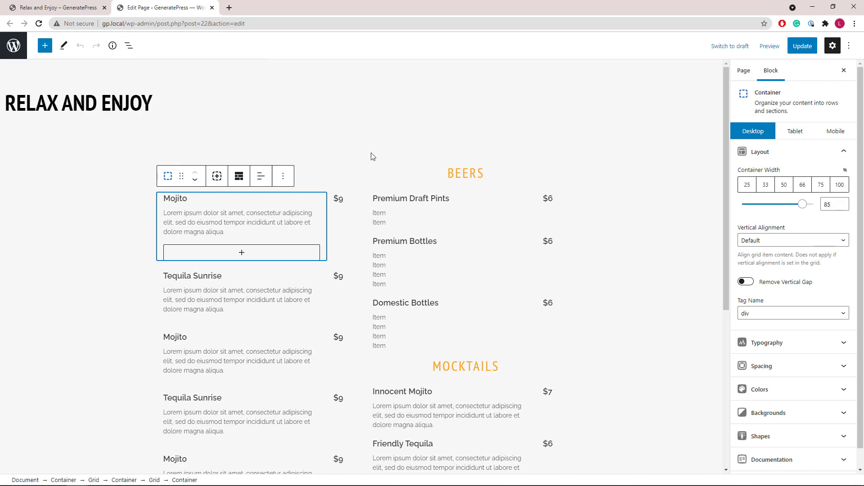
# - Select the cocktail price container and the 50%-width Beers/Mocktails column container, then close List View
pyautogui.click(129, 52)
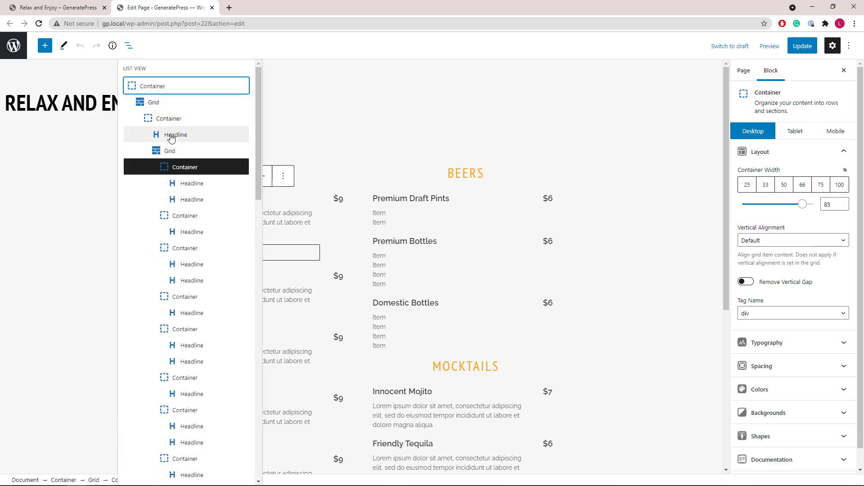
pyautogui.click(190, 216)
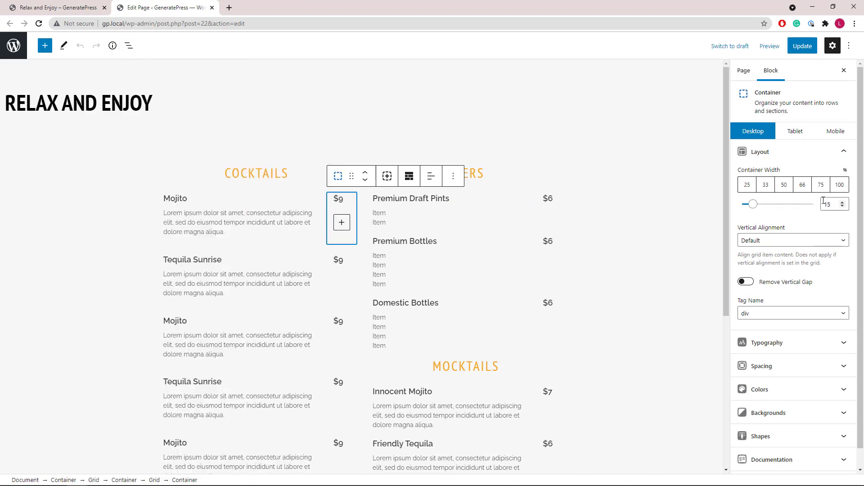
pyautogui.click(129, 46)
pyautogui.scroll(-5, 193, 252)
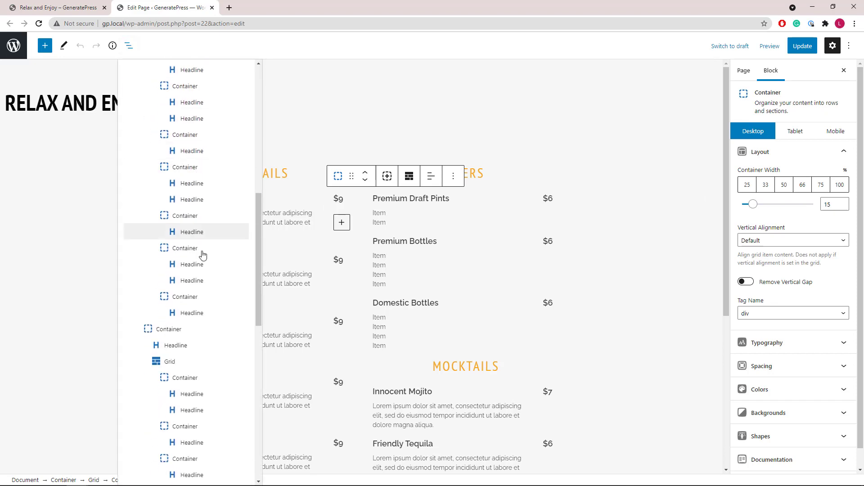
pyautogui.click(199, 334)
pyautogui.scroll(-3, 532, 197)
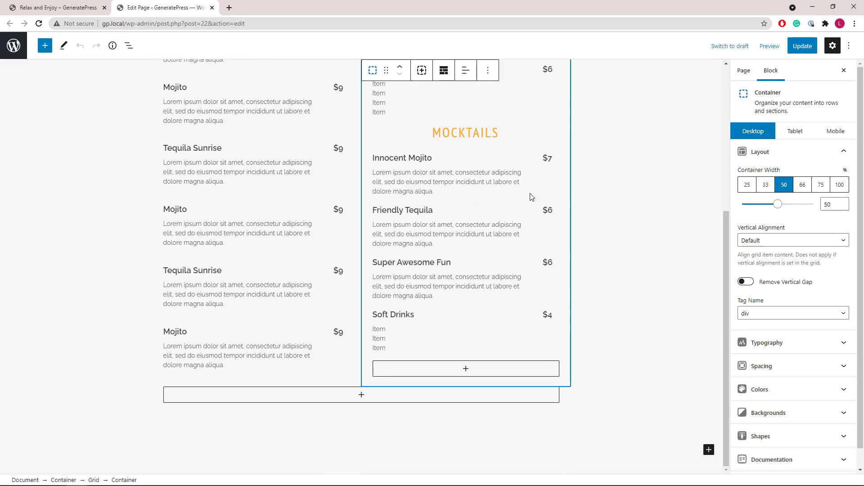
pyautogui.scroll(5, 532, 197)
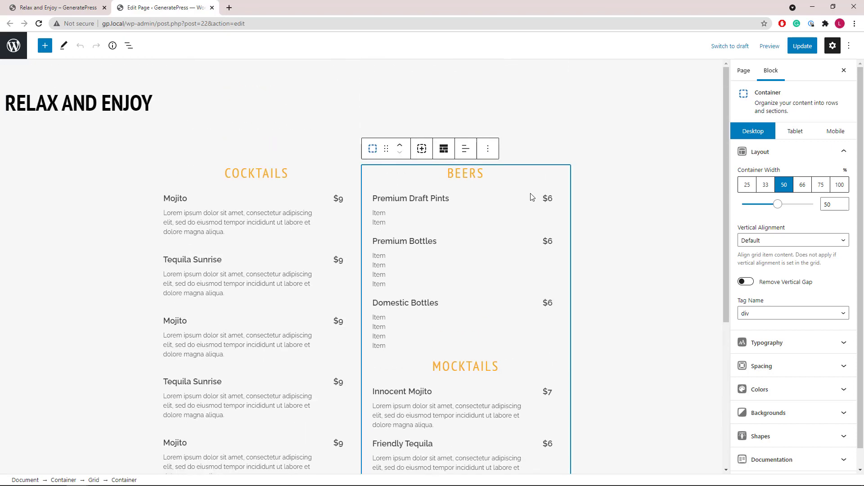
pyautogui.click(129, 45)
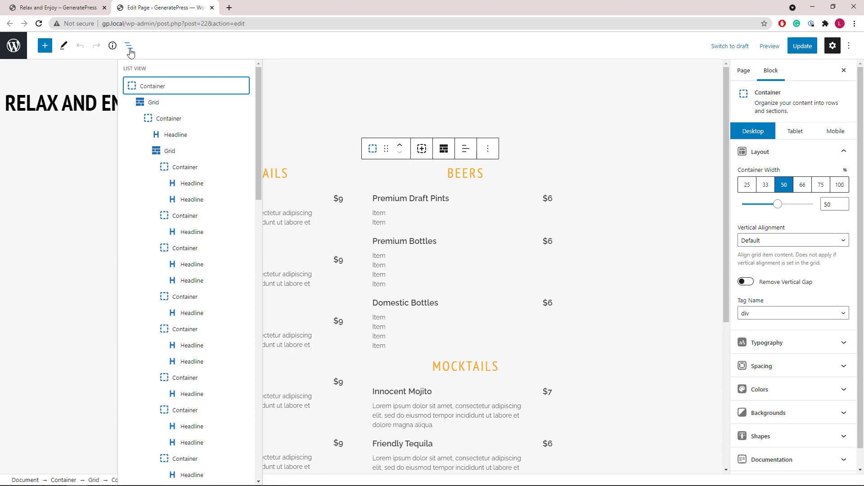
pyautogui.click(129, 48)
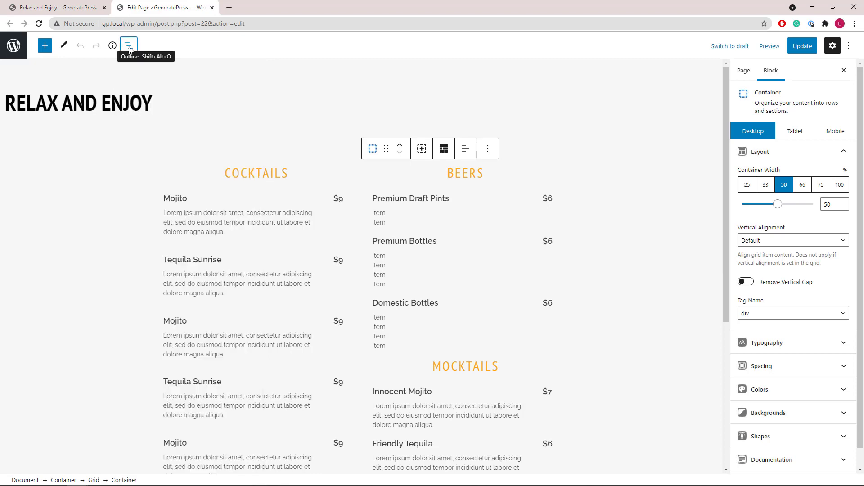
# - Leave the editor and view the live Ask Us Anything contact page, a single form block
pyautogui.click(212, 8)
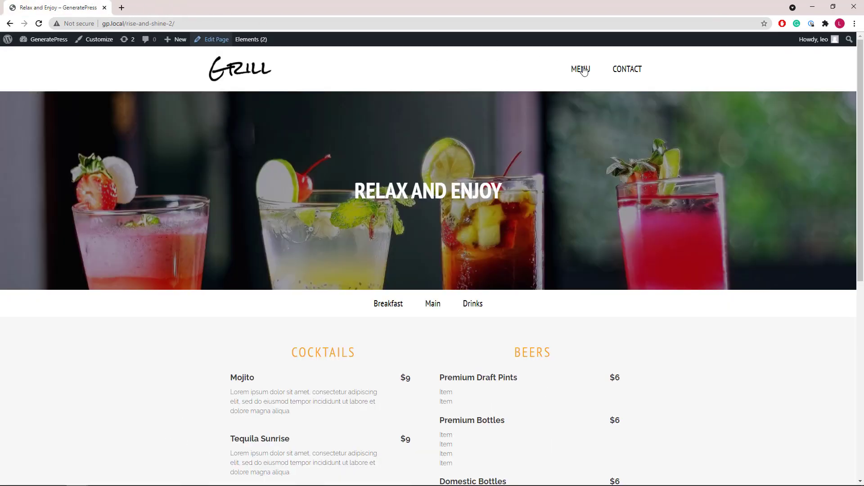
pyautogui.click(625, 72)
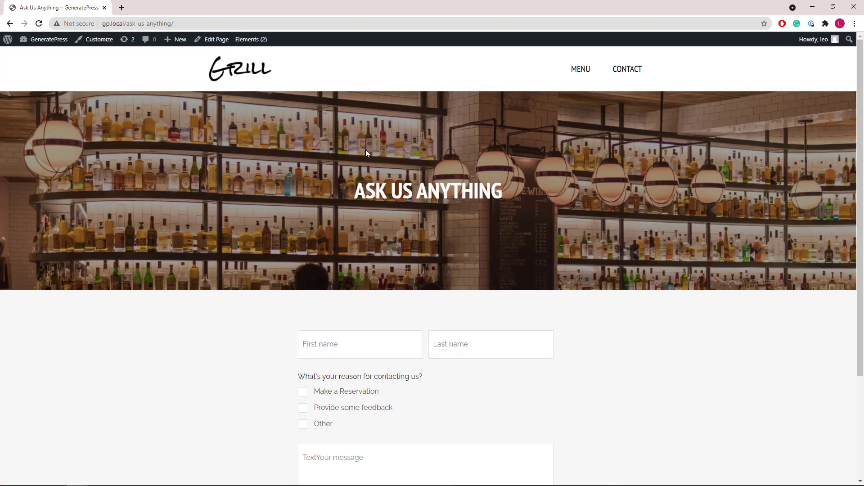
pyautogui.scroll(-3, 366, 153)
pyautogui.scroll(3, 243, 63)
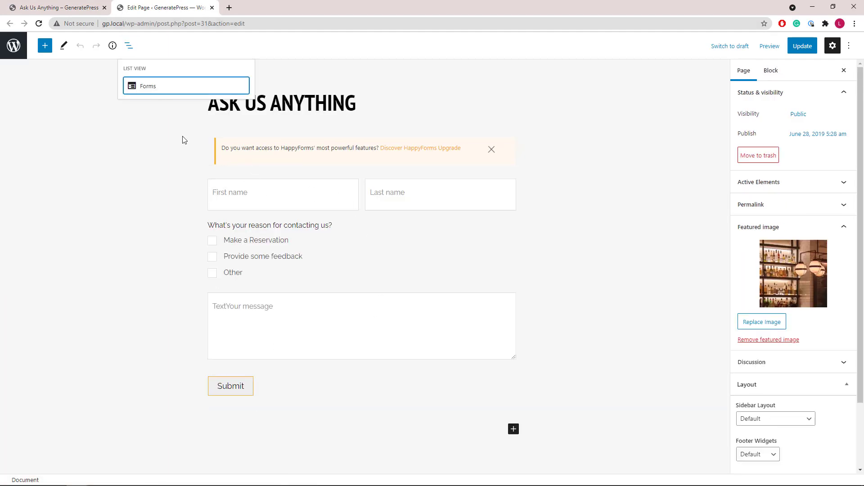
# - Review the forms list, then bring up the GeneratePress Elements list from Appearance
pyautogui.click(12, 45)
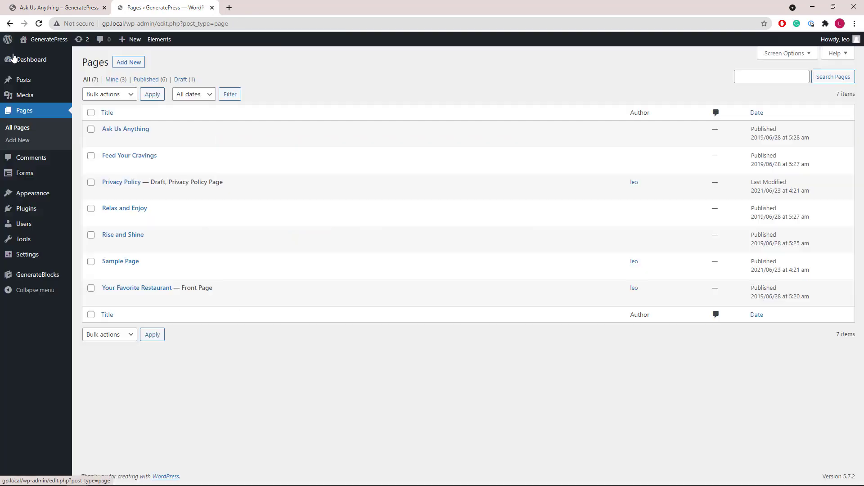
pyautogui.click(32, 175)
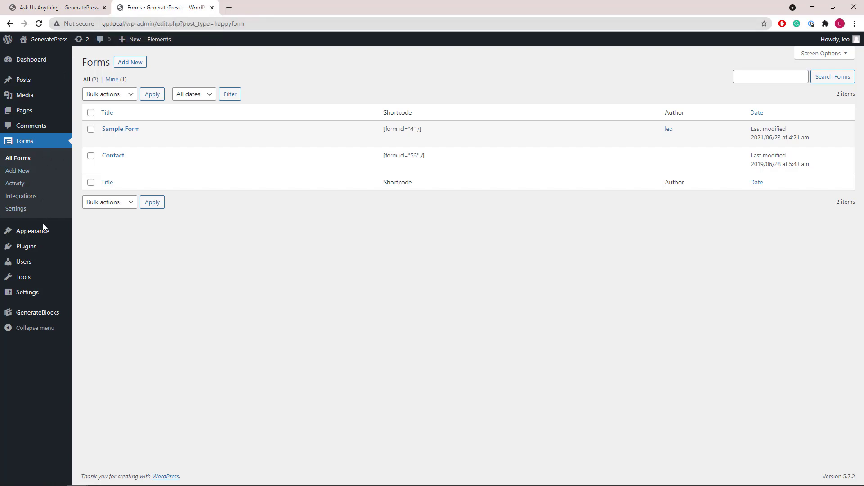
pyautogui.moveTo(44, 231)
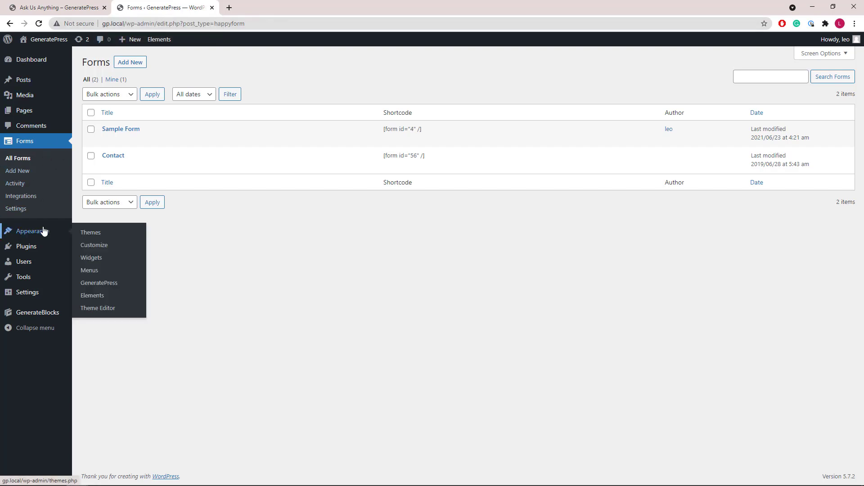
pyautogui.click(105, 301)
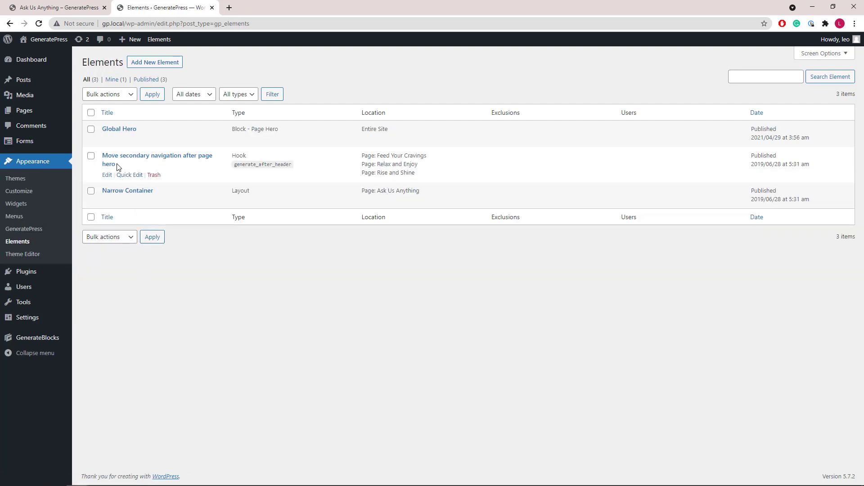
# - Open Global Hero in a new tab and check the container's dynamic background uses the featured image
pyautogui.moveTo(109, 144)
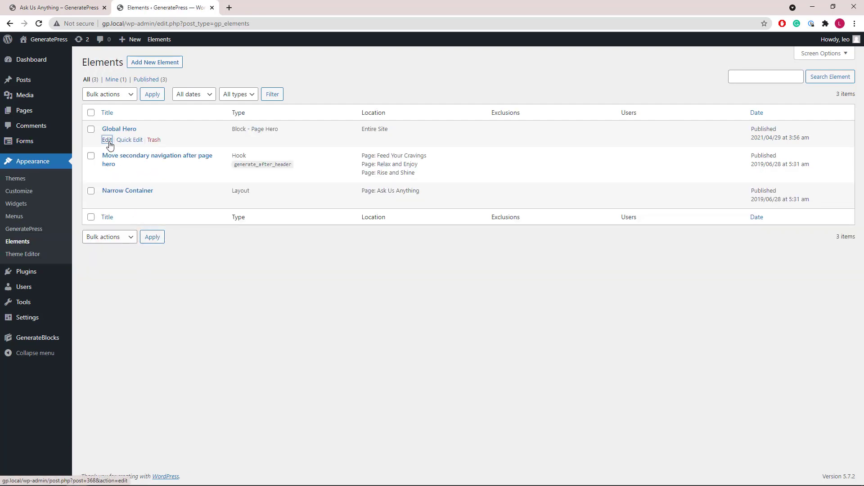
pyautogui.middleClick(110, 143)
pyautogui.click(229, 9)
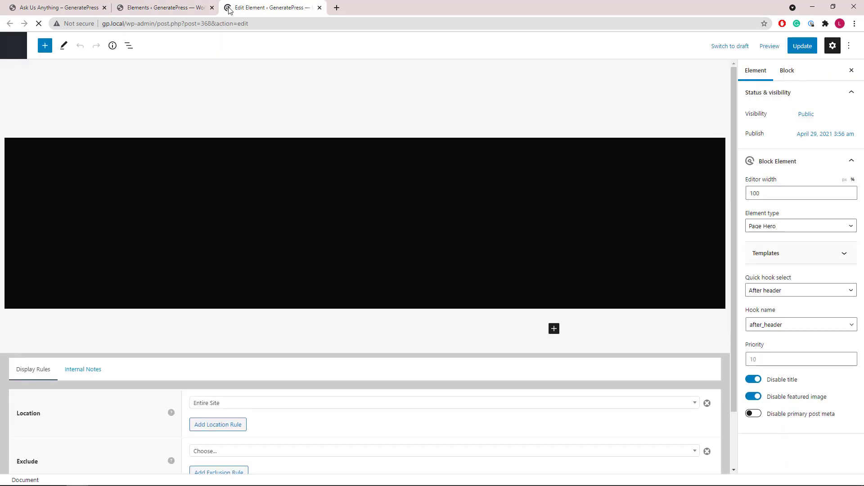
pyautogui.click(130, 48)
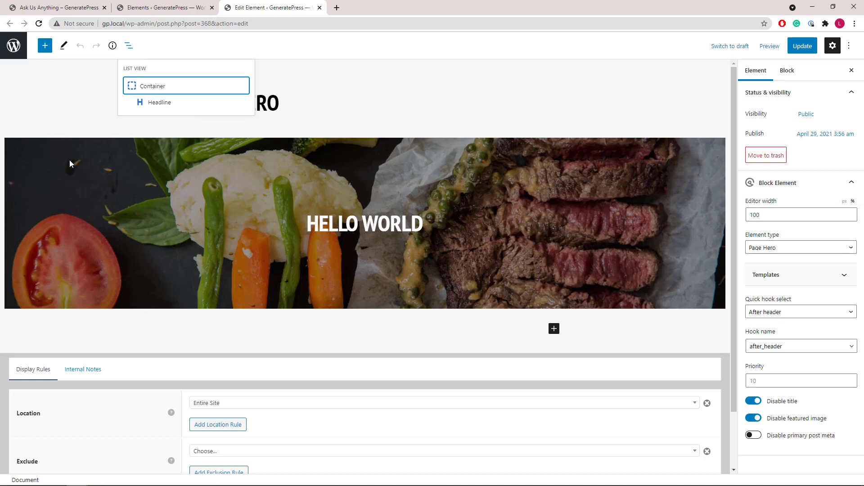
pyautogui.click(42, 155)
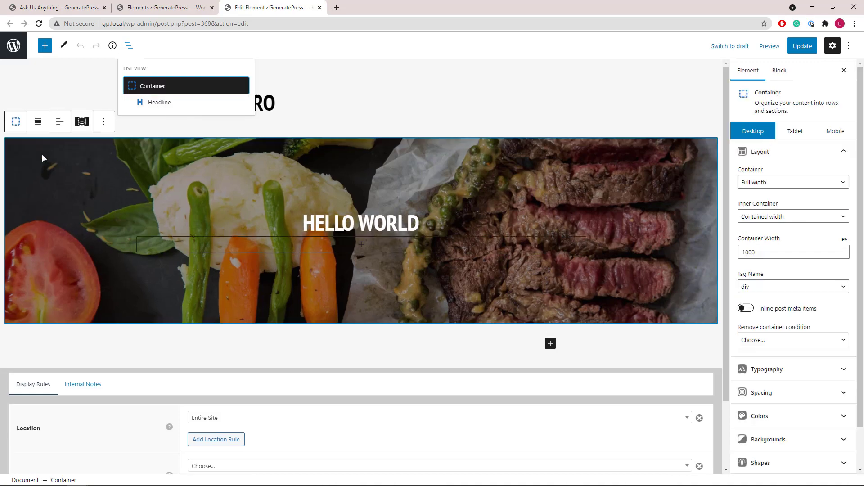
pyautogui.click(82, 122)
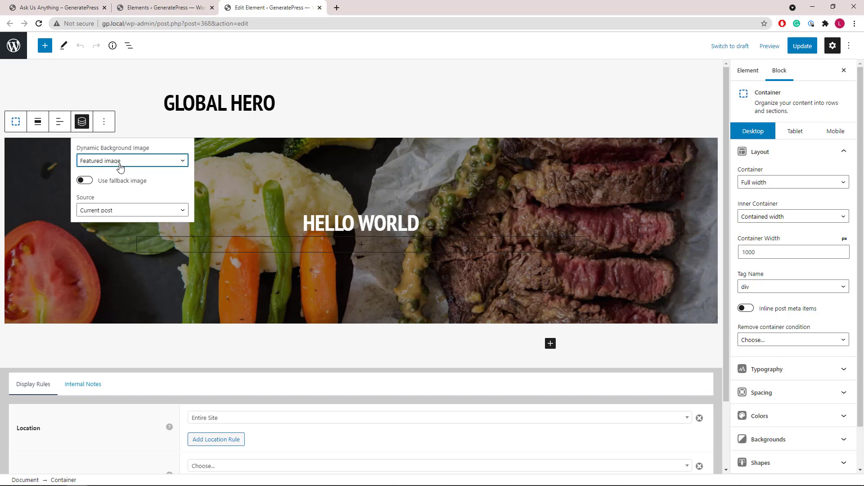
pyautogui.click(82, 126)
# - Check that the HELLO WORLD heading's dynamic text pulls the page title
pyautogui.click(320, 225)
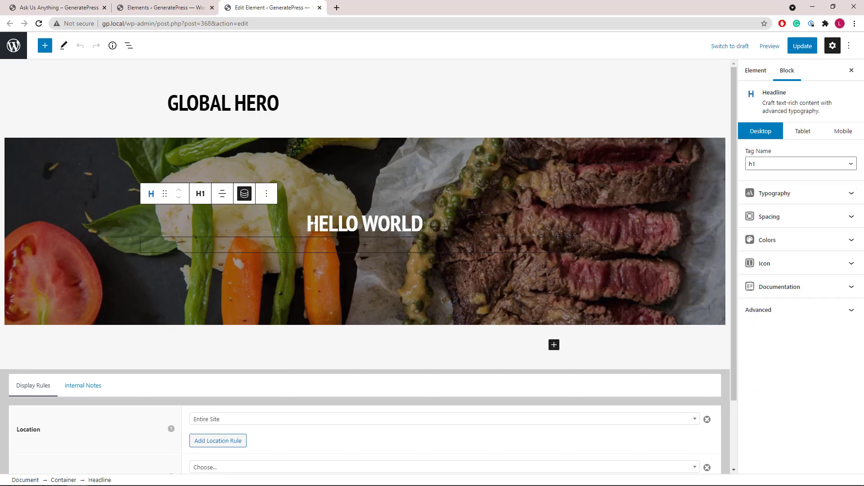
pyautogui.click(244, 198)
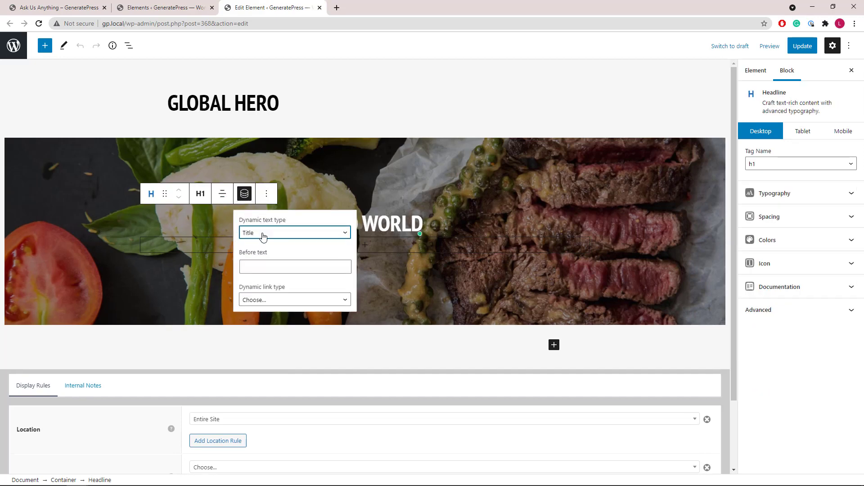
pyautogui.click(244, 194)
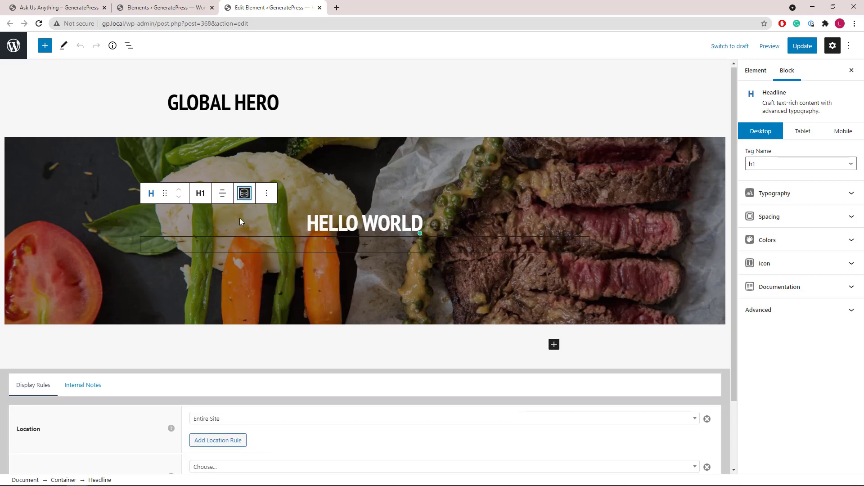
pyautogui.scroll(-2, 239, 219)
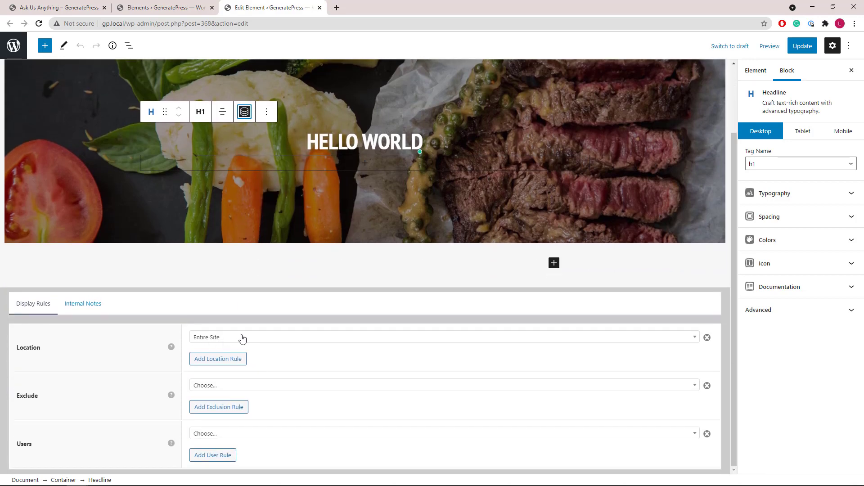
# - Browse the live home and menu pages to see each title in the hero, then close the element editor
pyautogui.hotkey('ctrl', '1')
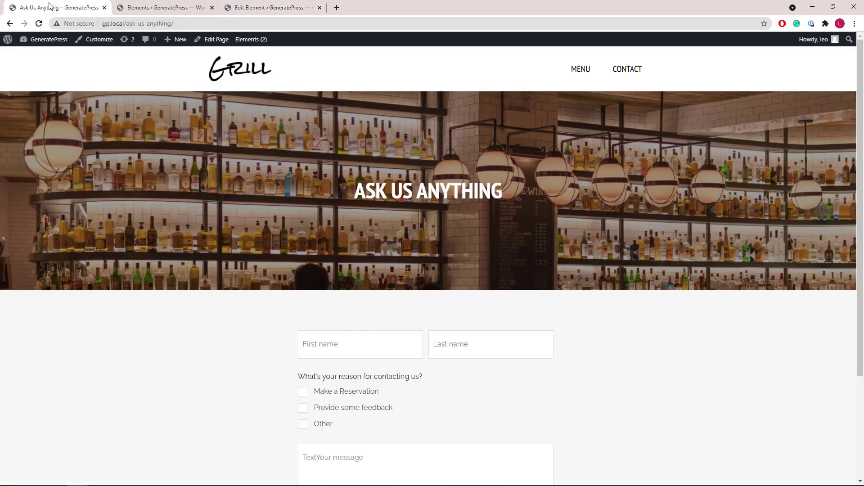
pyautogui.click(240, 83)
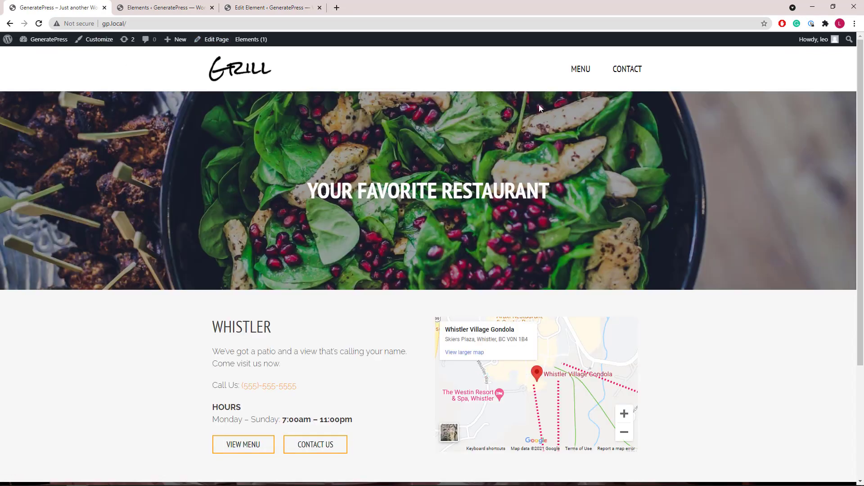
pyautogui.click(581, 69)
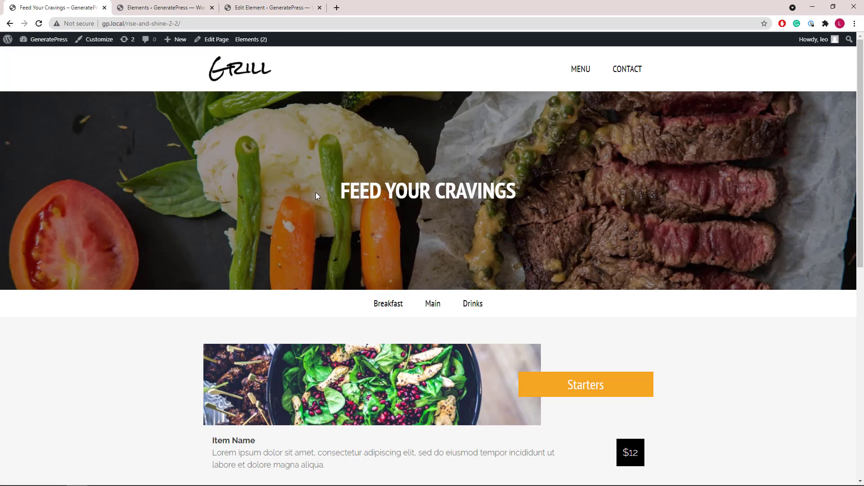
pyautogui.moveTo(319, 193); pyautogui.dragTo(545, 190)
pyautogui.click(531, 193)
pyautogui.click(245, 84)
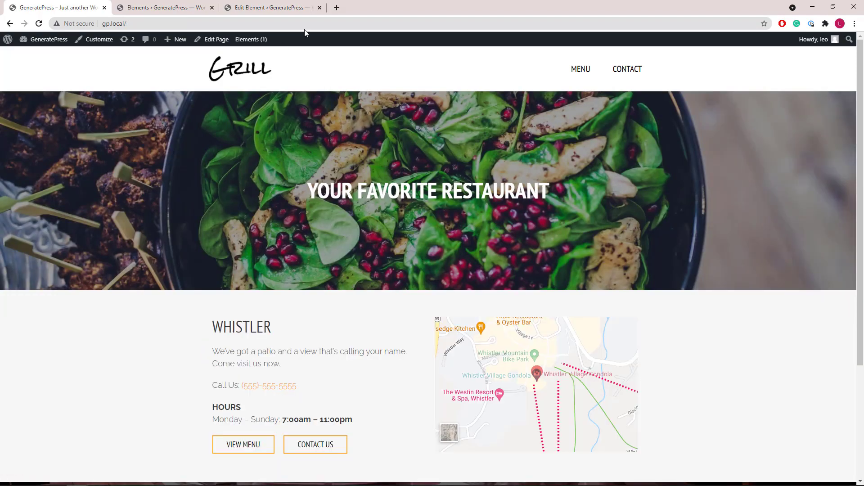
pyautogui.click(319, 9)
pyautogui.click(123, 10)
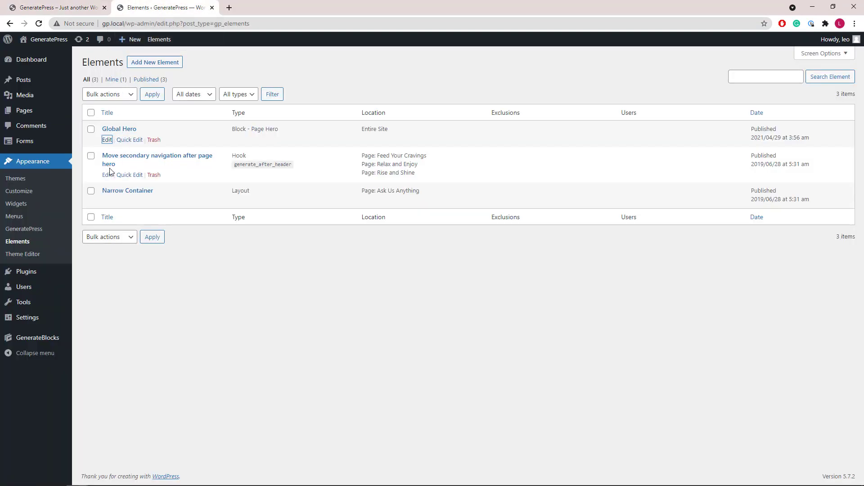
# - Open the secondary-navigation hook and compare its settings with the Feed Your Cravings menu page
pyautogui.keyDown('ctrl'); pyautogui.click(108, 175); pyautogui.keyUp('ctrl')
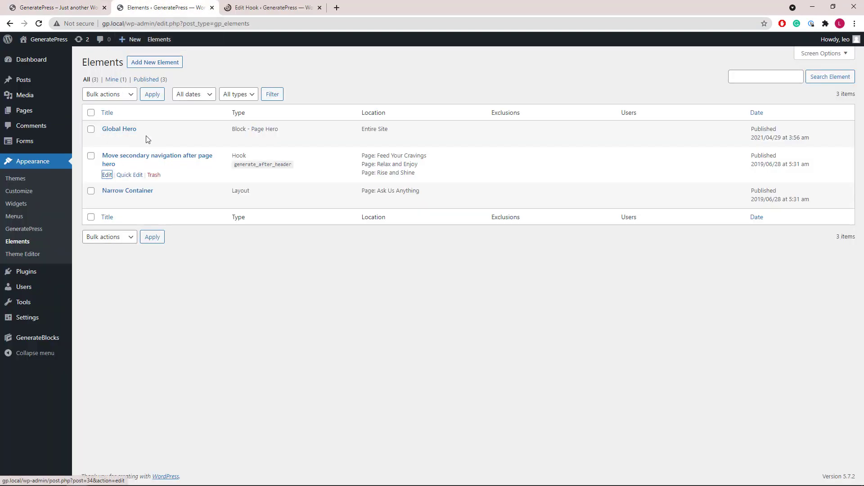
pyautogui.click(228, 10)
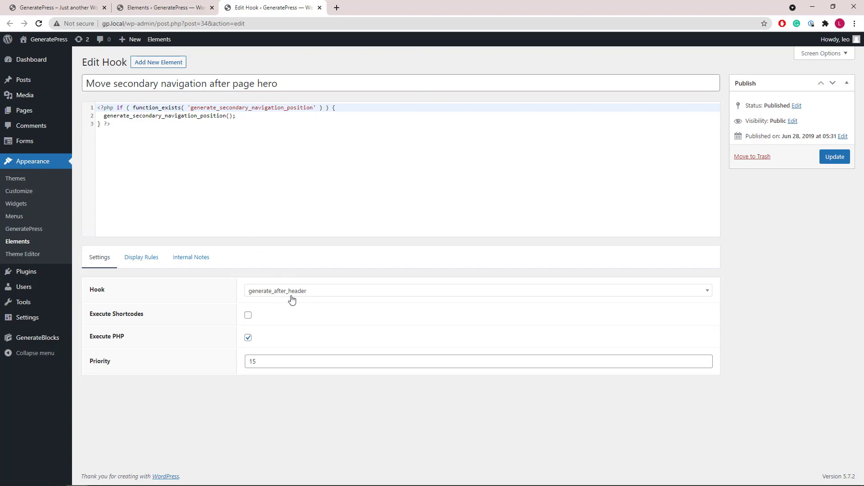
pyautogui.click(37, 11)
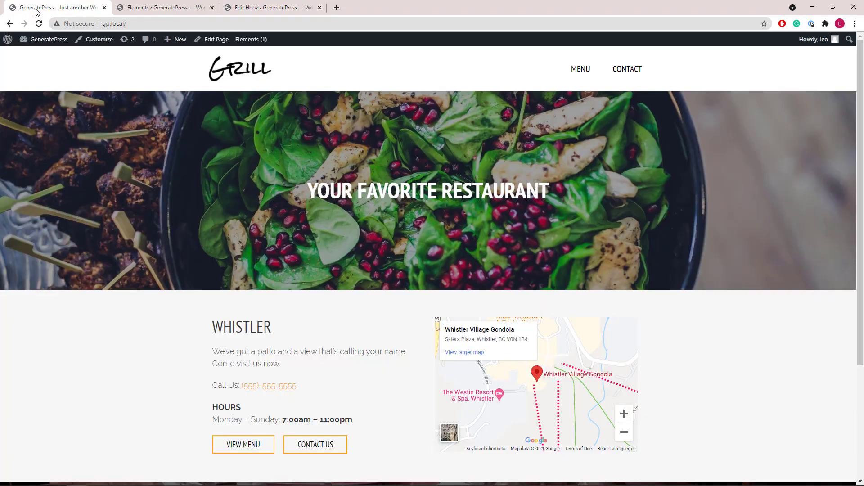
pyautogui.click(578, 71)
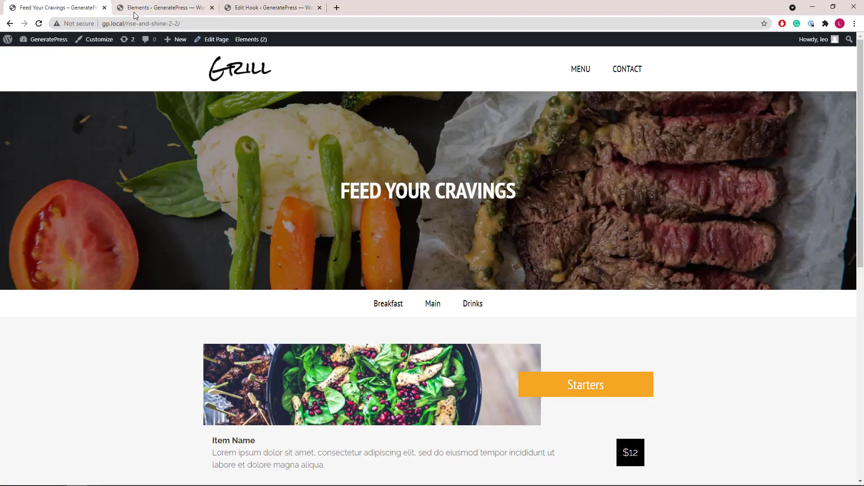
pyautogui.click(231, 8)
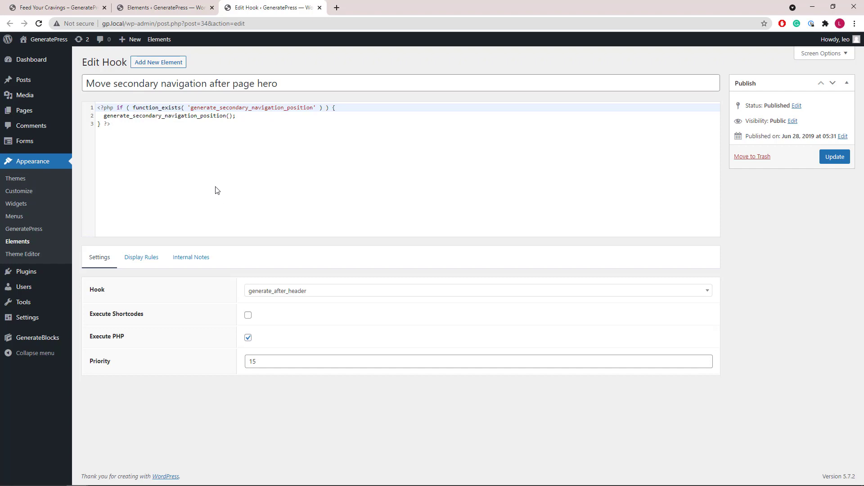
pyautogui.click(138, 8)
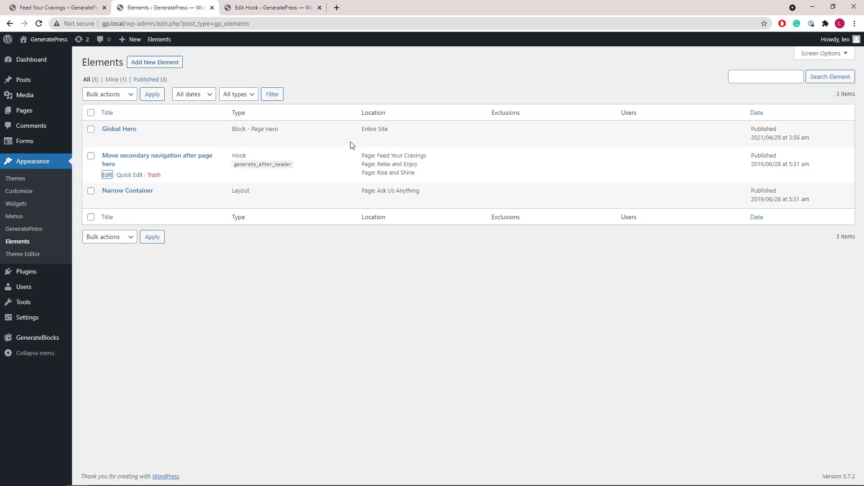
# - Check the Breakfast, Main and Drinks menu pages, then close the hook's editing tab
pyautogui.click(13, 8)
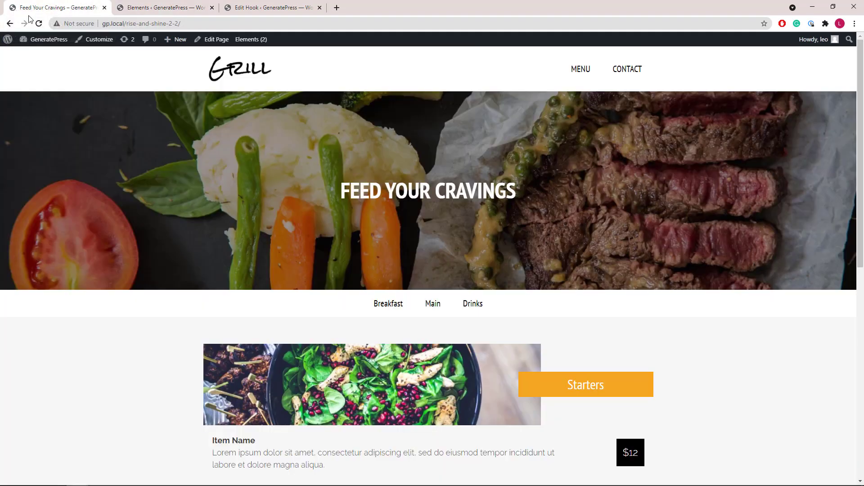
pyautogui.click(384, 308)
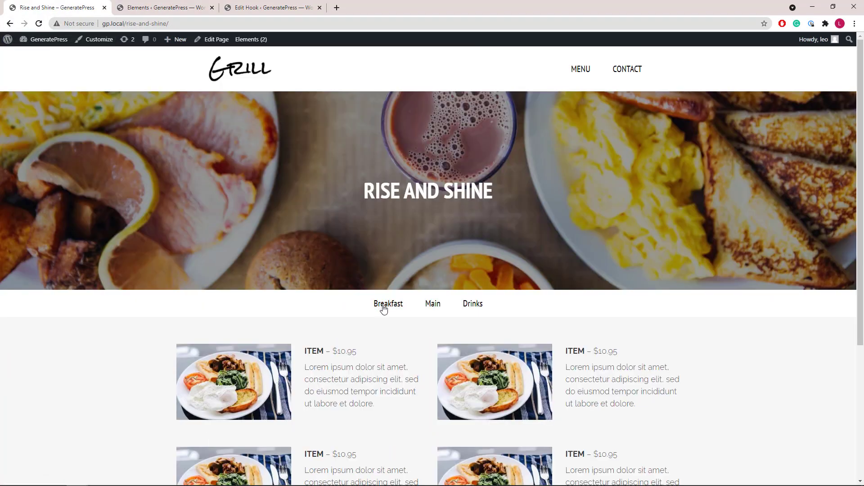
pyautogui.click(432, 304)
pyautogui.click(469, 306)
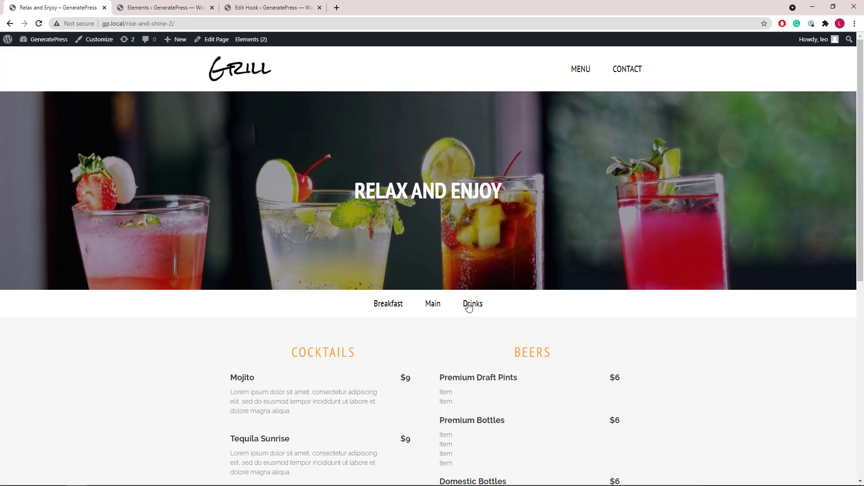
pyautogui.click(319, 8)
# - Open the Narrow Container layout and show its Content settings with the 700 px width
pyautogui.click(121, 10)
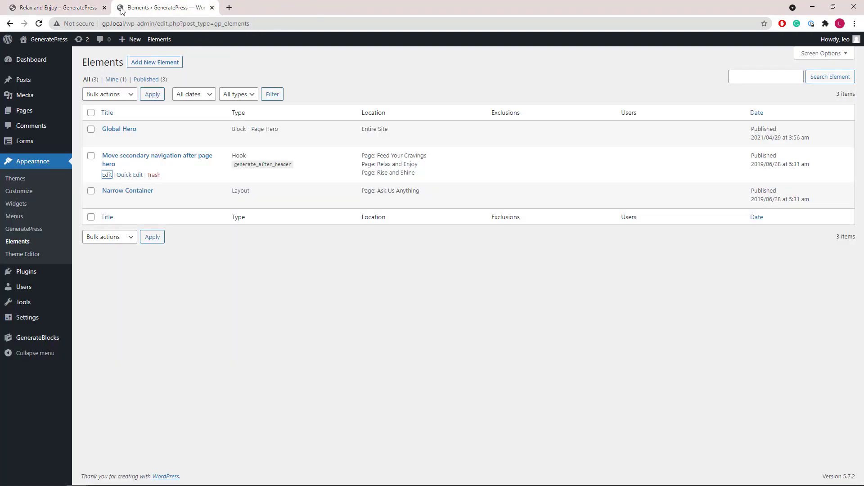
pyautogui.middleClick(106, 201)
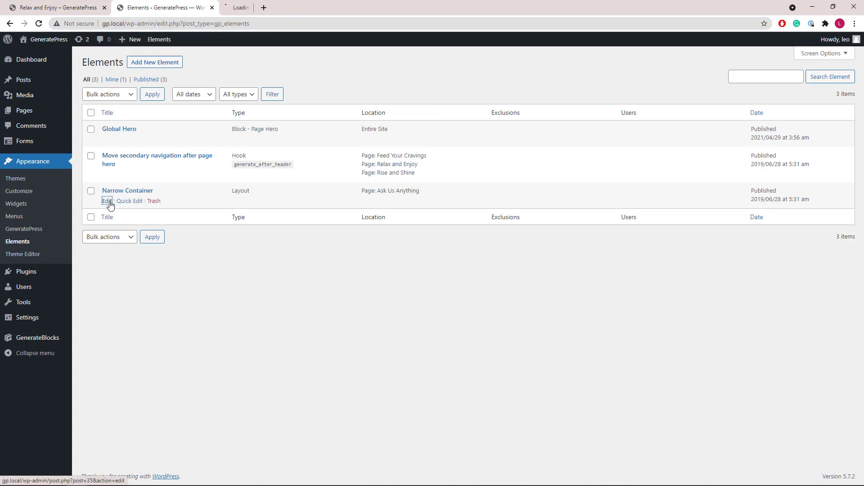
pyautogui.click(229, 9)
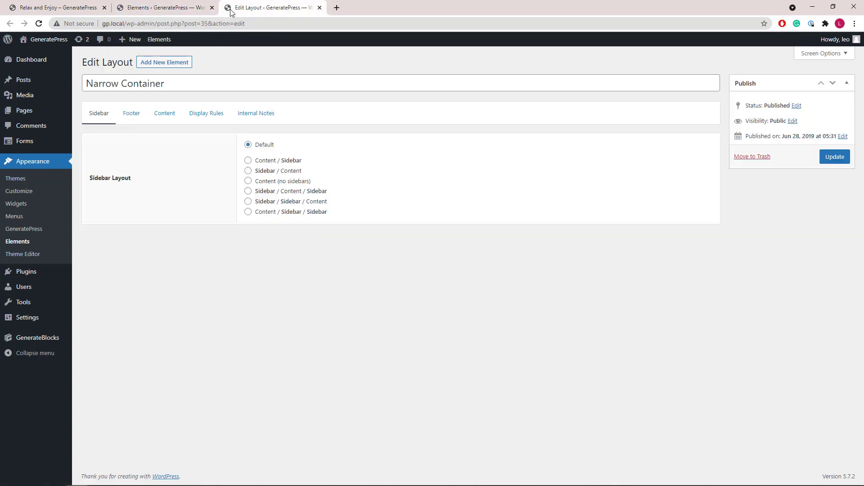
pyautogui.click(155, 116)
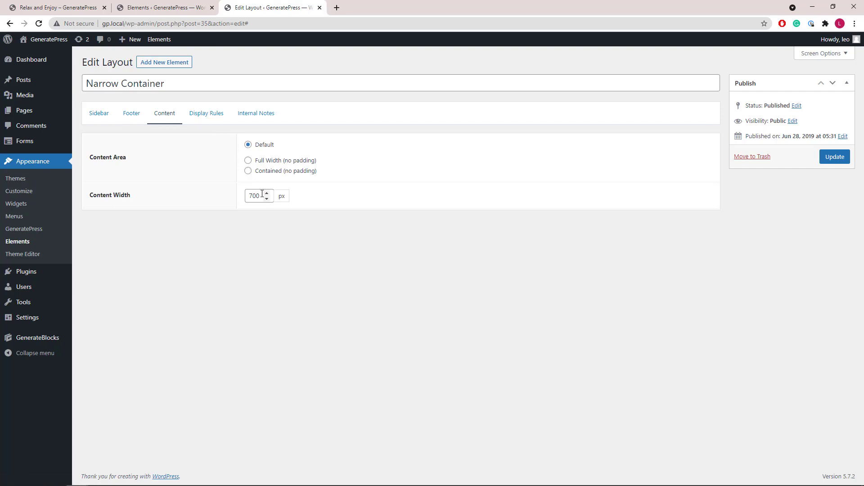
# - View the live Ask Us Anything contact page and scroll through its narrow layout
pyautogui.click(54, 7)
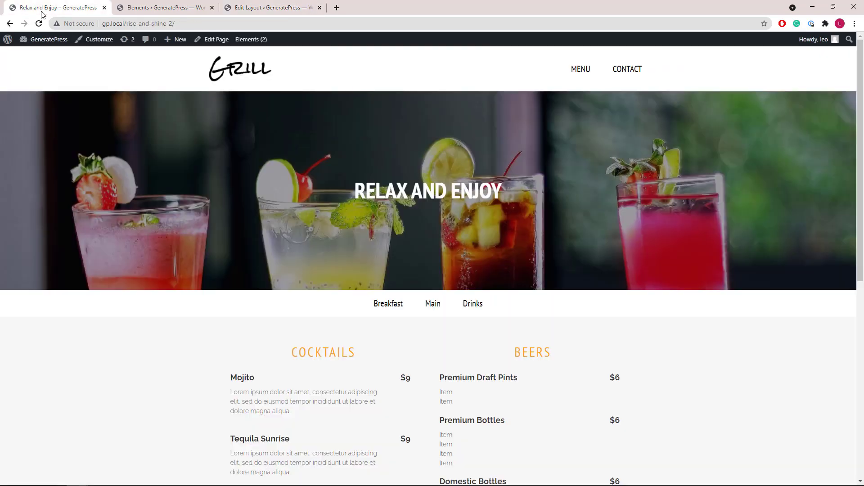
pyautogui.click(626, 70)
pyautogui.scroll(-2, 455, 279)
pyautogui.scroll(-1, 455, 282)
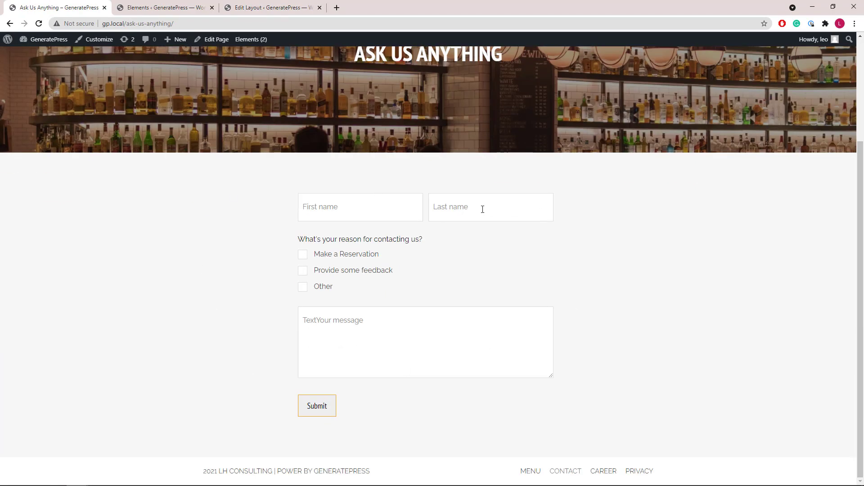
pyautogui.scroll(3, 487, 252)
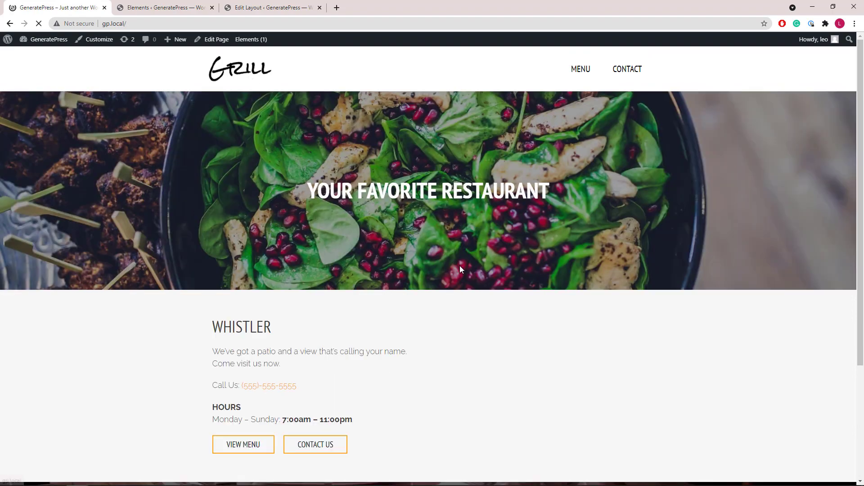
pyautogui.scroll(-4, 460, 266)
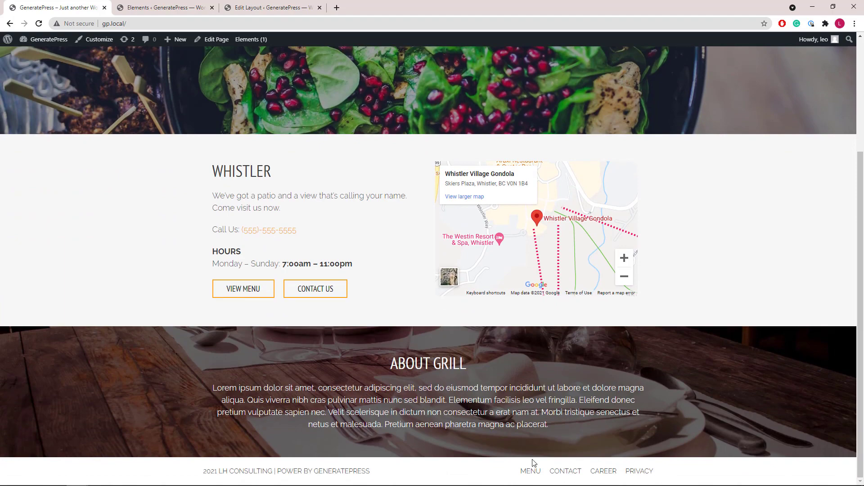
pyautogui.click(36, 40)
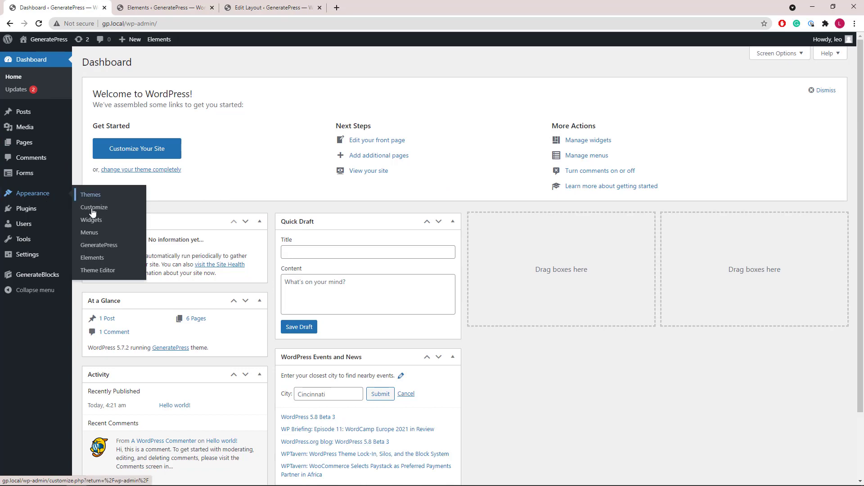
pyautogui.click(91, 220)
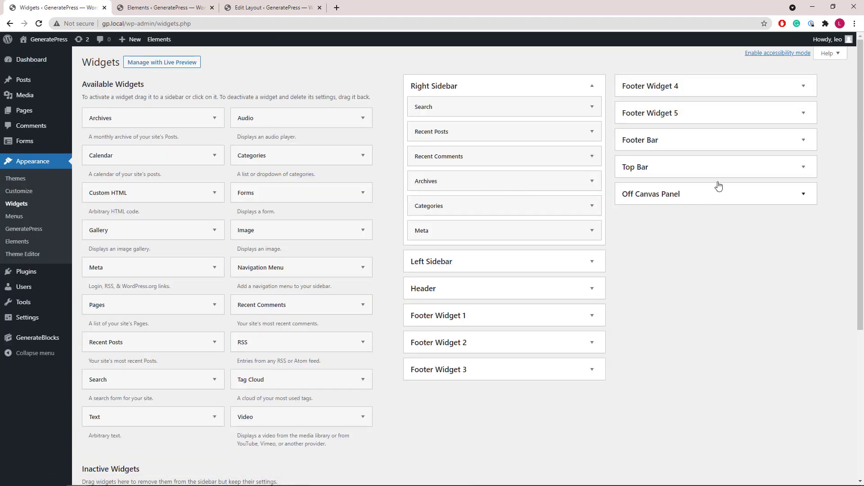
pyautogui.click(804, 142)
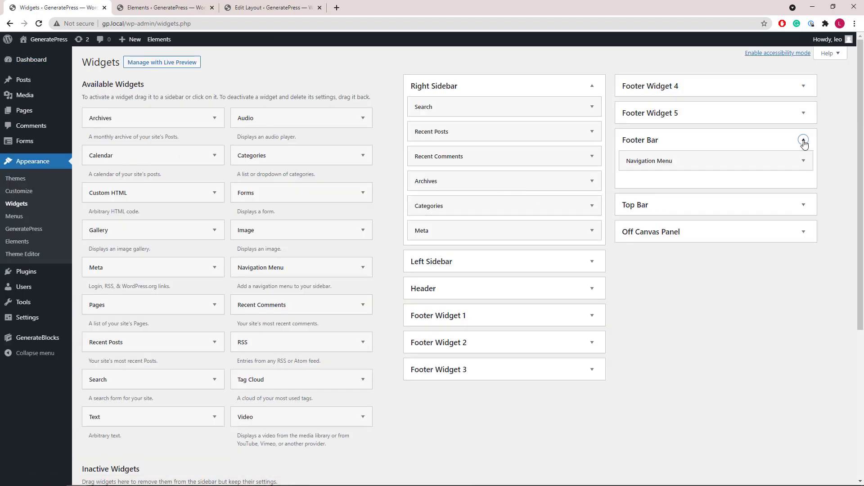
pyautogui.click(805, 164)
pyautogui.click(805, 163)
pyautogui.click(50, 40)
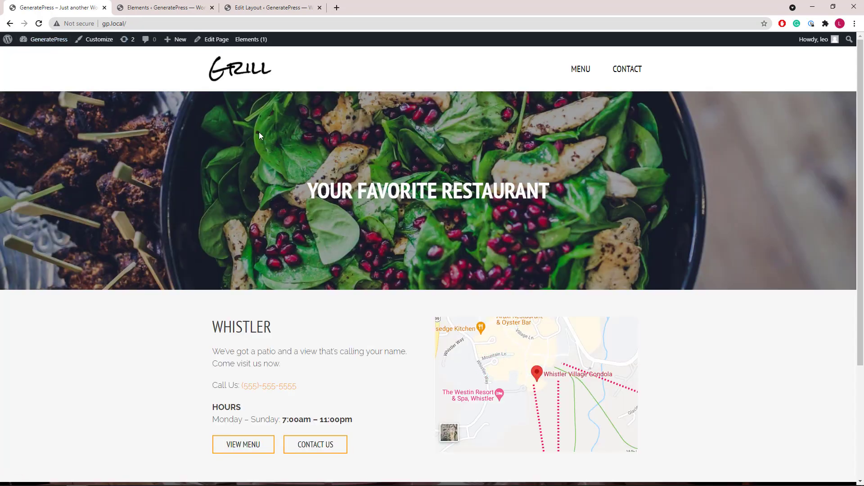
pyautogui.scroll(-3, 367, 182)
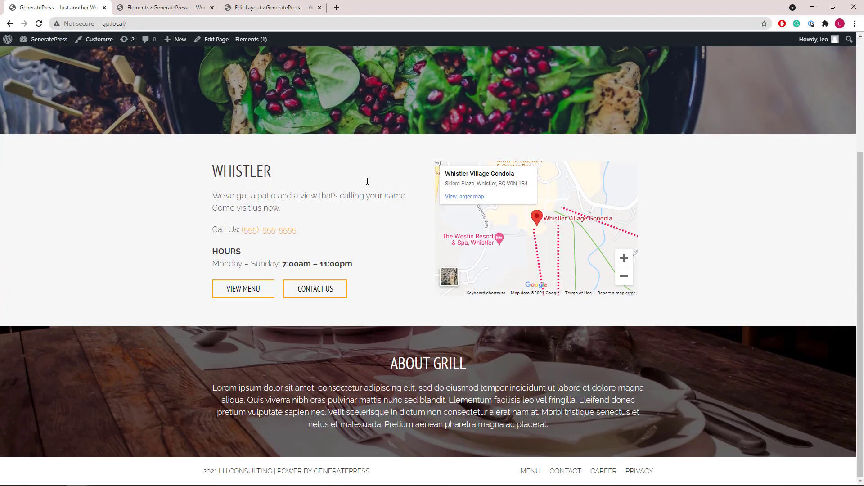
pyautogui.scroll(3, 367, 181)
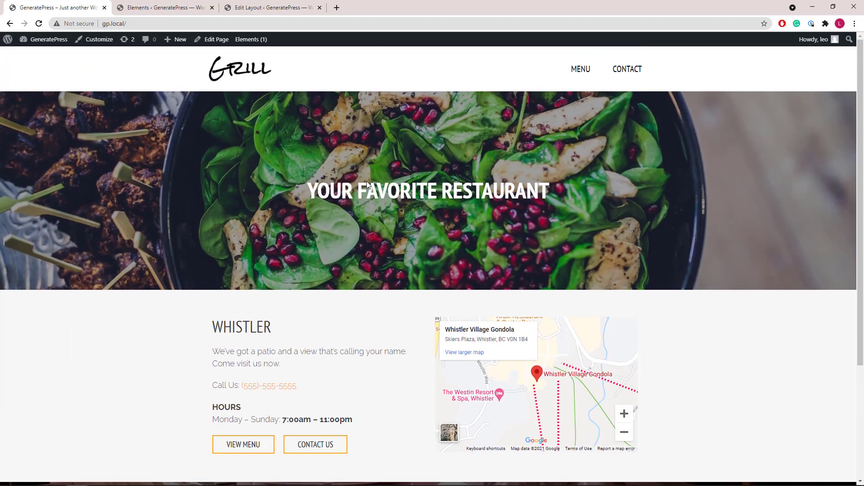